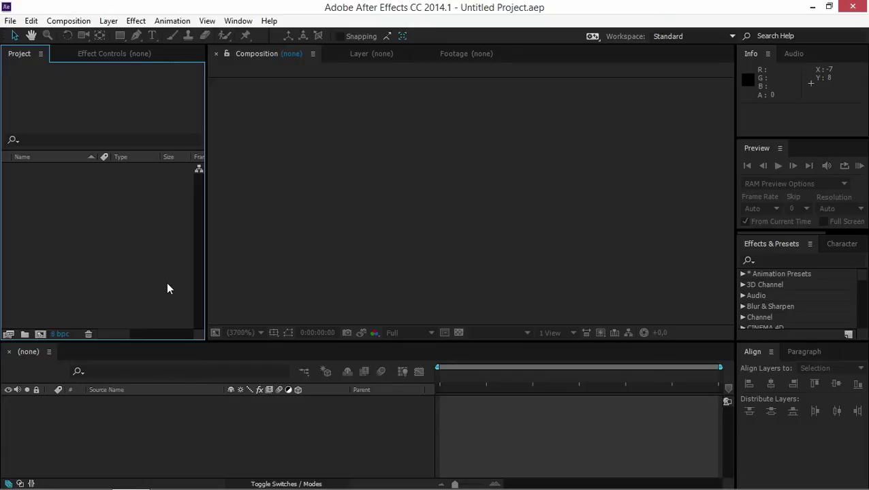
Create a composition named Intro with the HDTV 1080 29,97 preset and a five-second duration
left_click(41, 335)
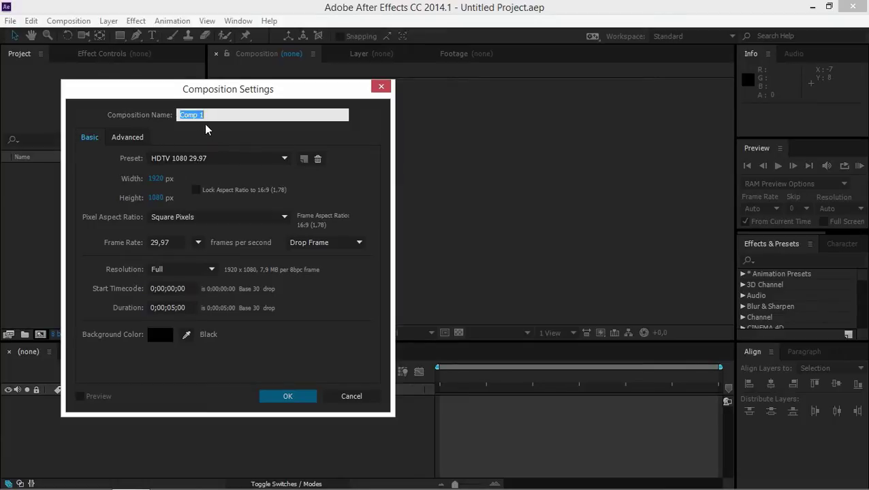
key("BackSpace")
type("Intro")
left_click(270, 402)
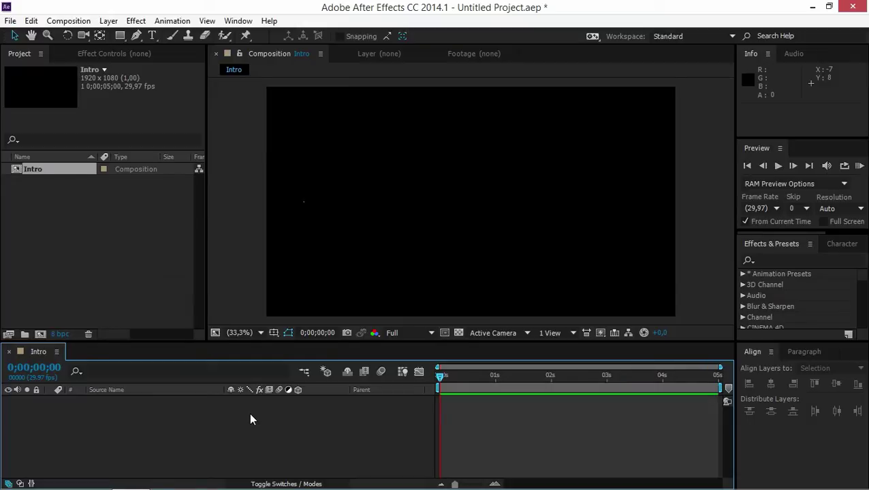
Add two white 1920 x 1080 px solid layers to the Intro composition
left_click(109, 21)
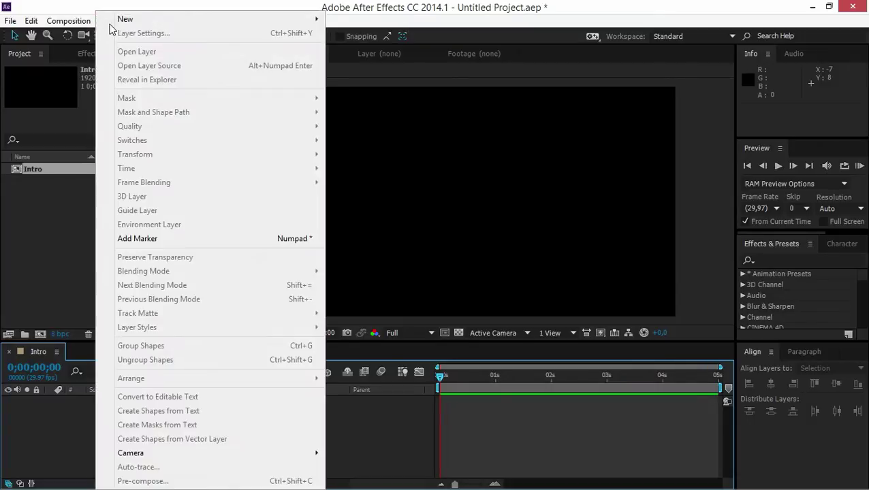
mouse_move(240, 19)
left_click(359, 32)
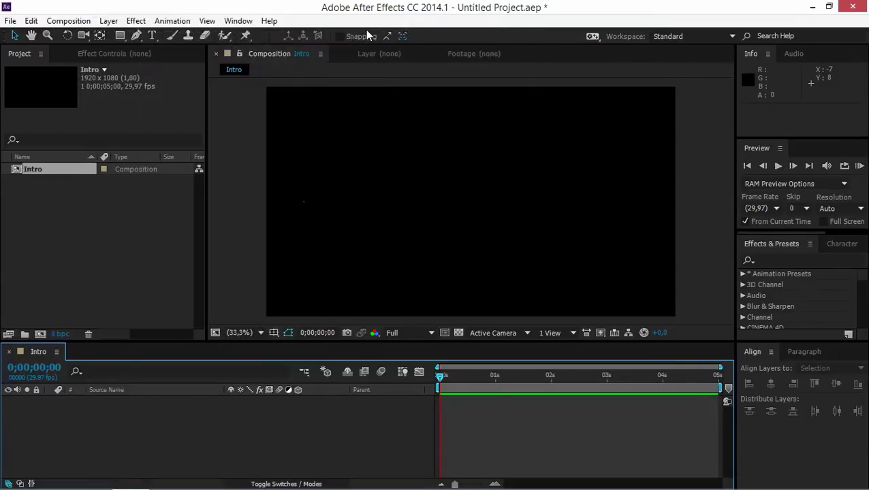
left_click(473, 362)
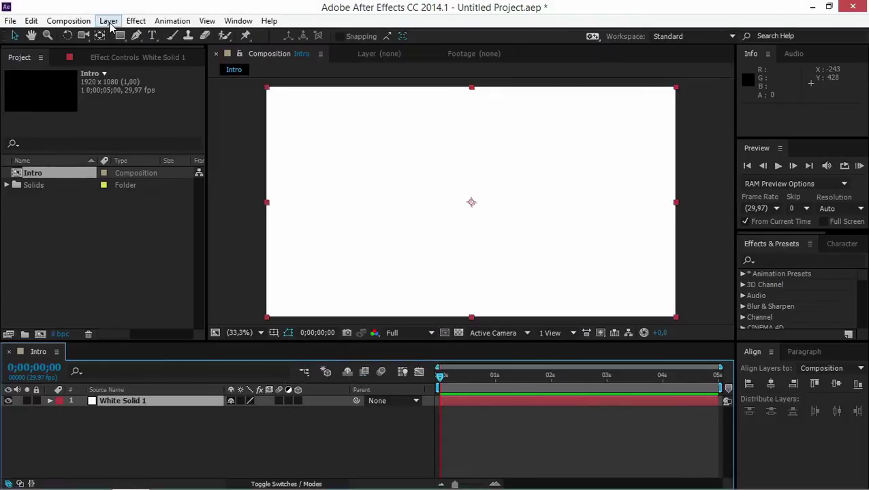
left_click(109, 20)
mouse_move(315, 22)
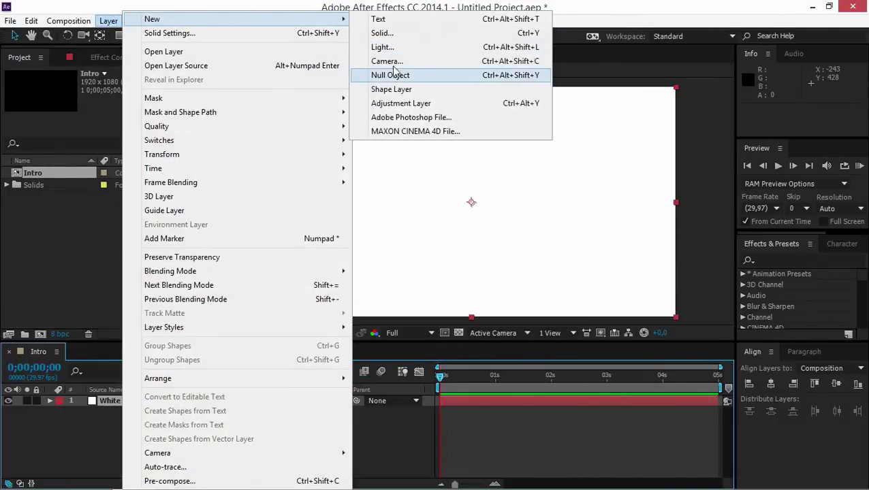
left_click(382, 33)
left_click(471, 362)
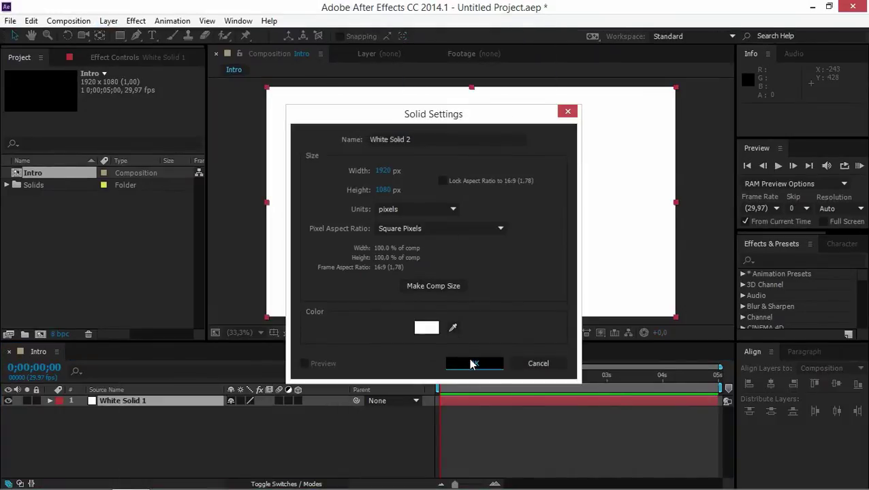
left_click(200, 444)
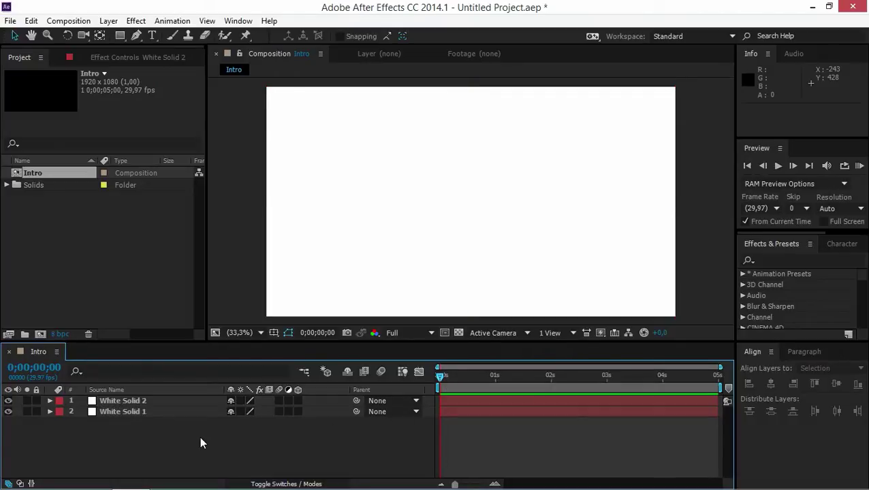
Draw a four-point Pen tool mask on White Solid 2 around the frame's lower part, its upper edge sloping down to the right
left_click(134, 403)
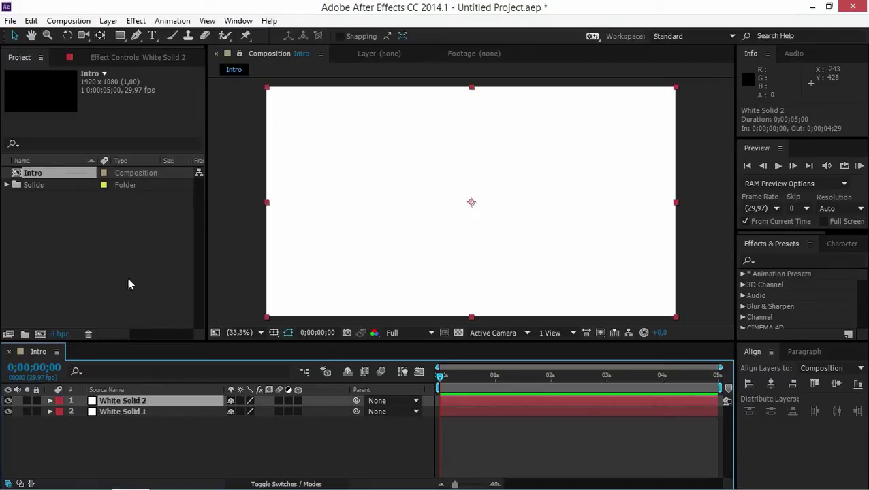
left_click(136, 36)
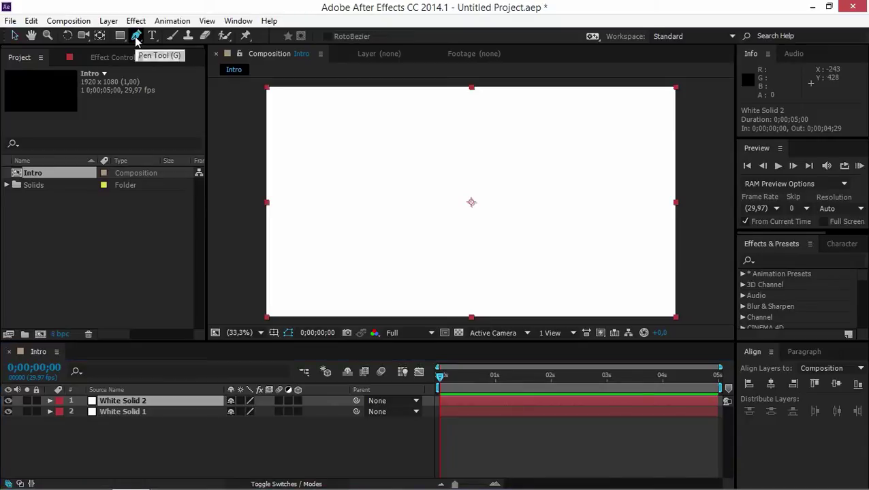
left_click(255, 179)
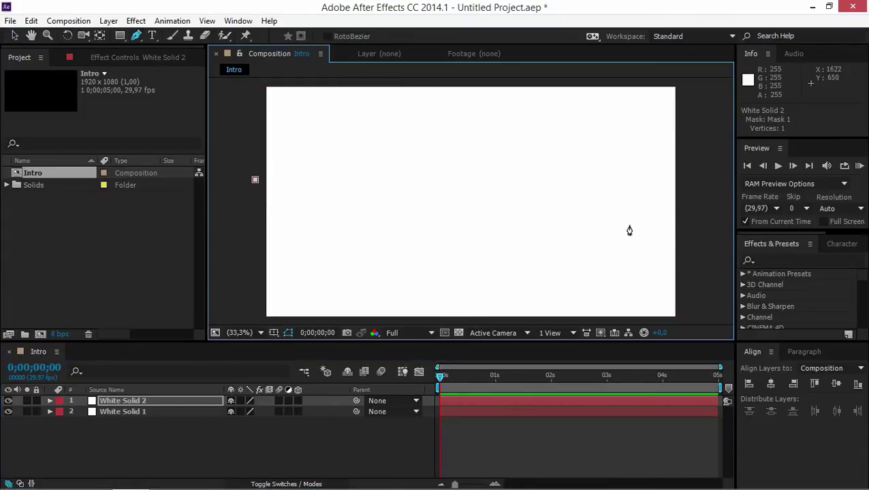
left_click(687, 230)
left_click(691, 323)
left_click(253, 324)
left_click(255, 180)
left_click(15, 37)
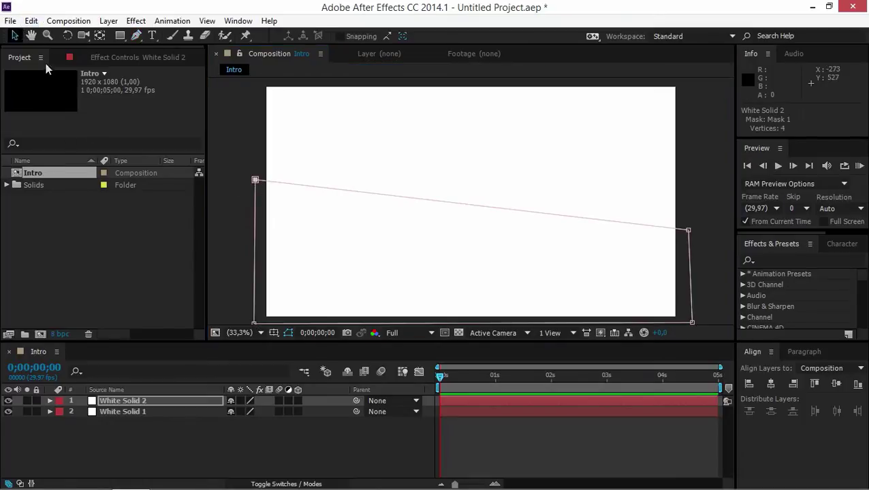
left_click(184, 450)
Set the opacity of White Solid 1 to 20%
left_click(151, 413)
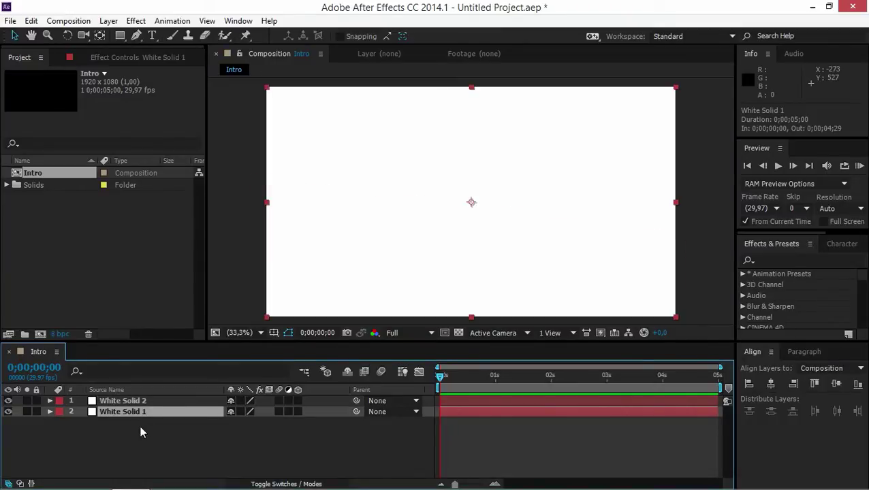
key("t")
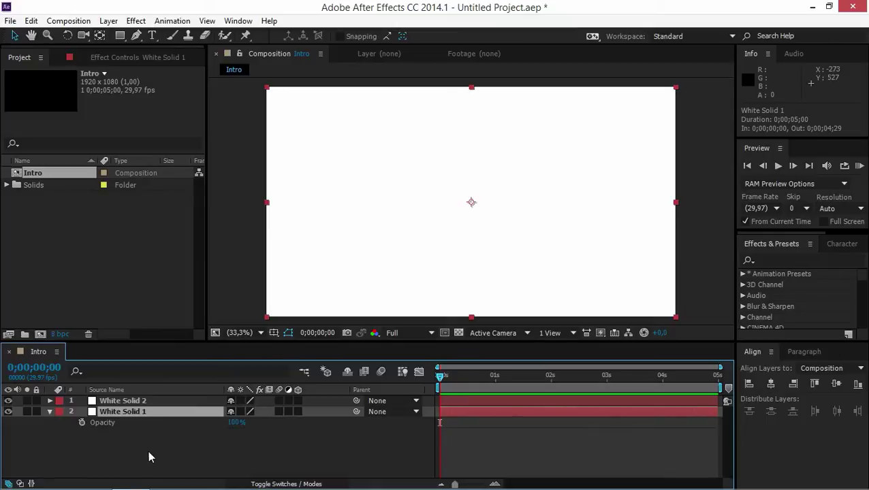
left_click(235, 423)
type("20")
key("Return")
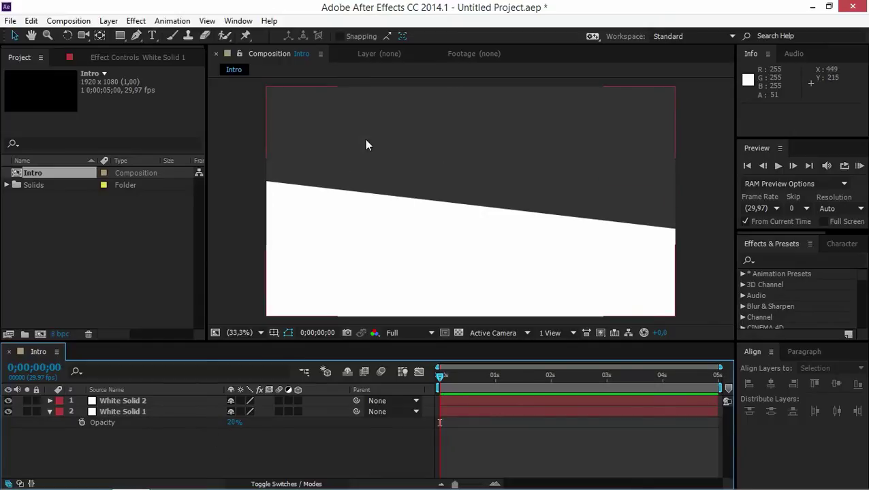
left_click(50, 412)
Set the opacity of White Solid 2 to 10%
left_click(127, 400)
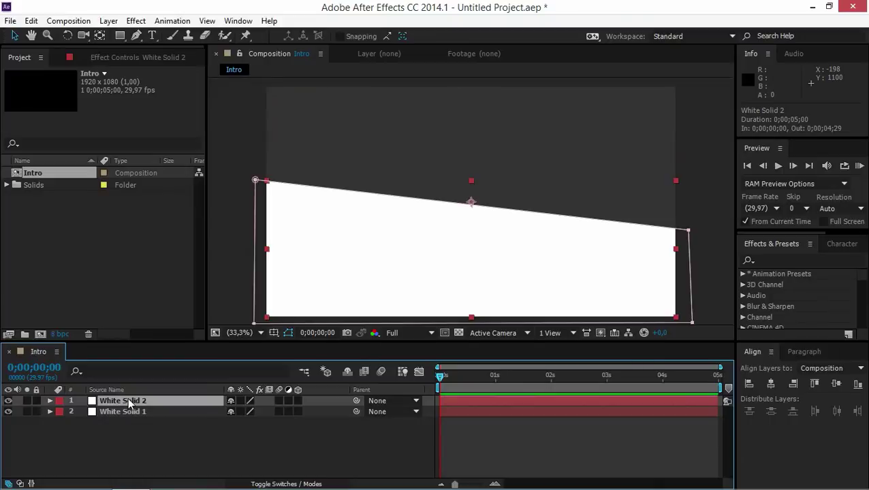
key("t")
left_click(235, 412)
type("10")
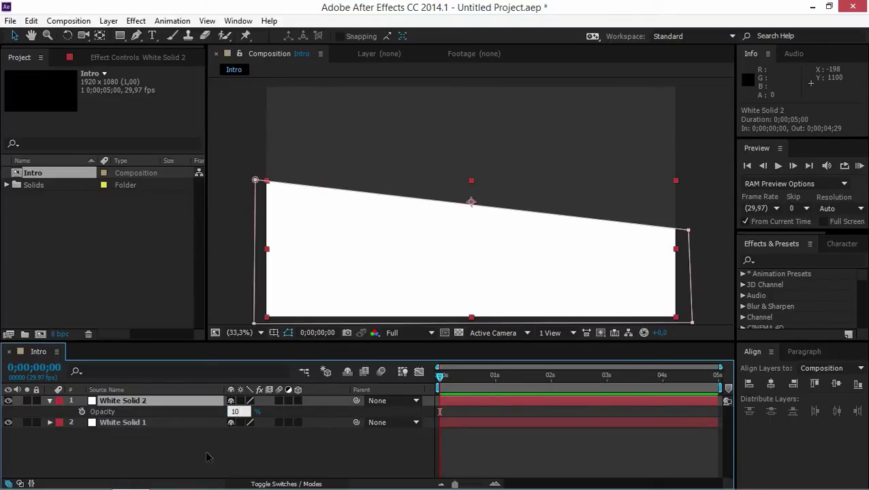
left_click(207, 456)
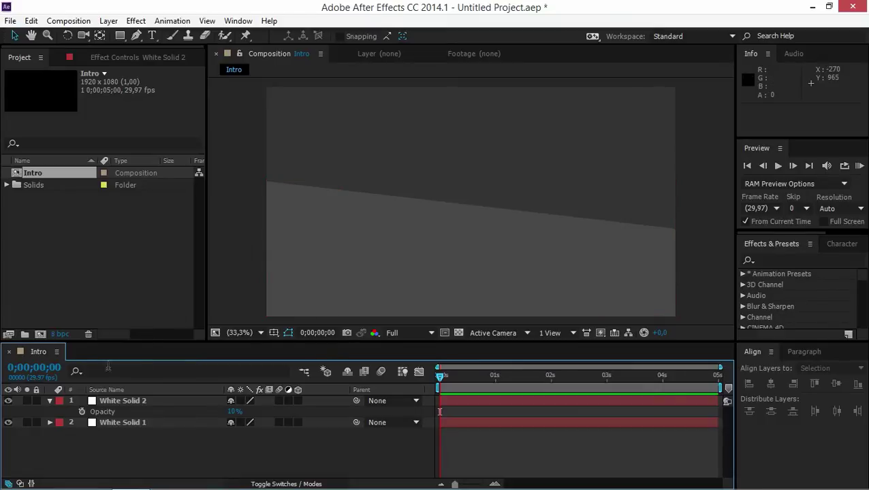
left_click(50, 400)
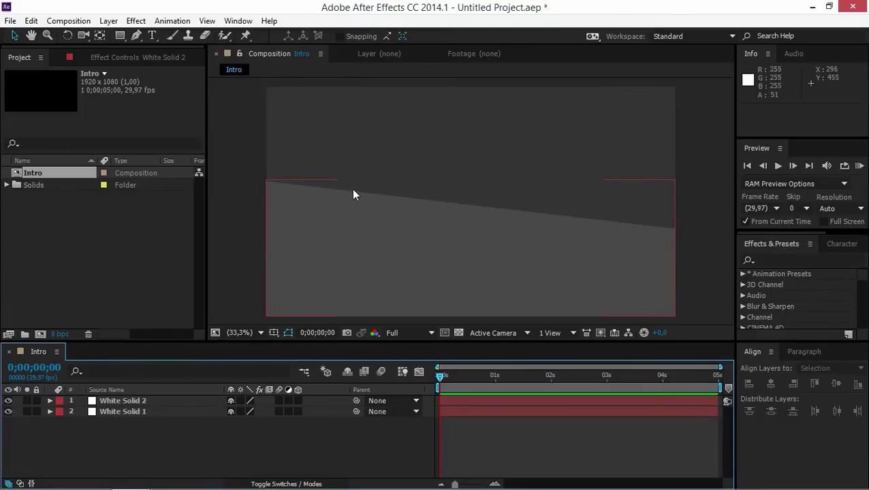
Add Position keyframes to both solids at the composition start and at frame 10
left_click(148, 401)
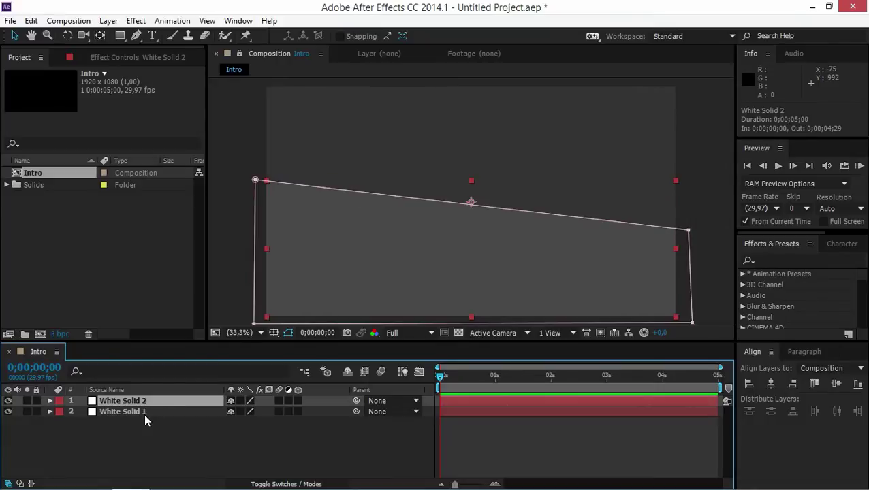
left_click(144, 413, "shift")
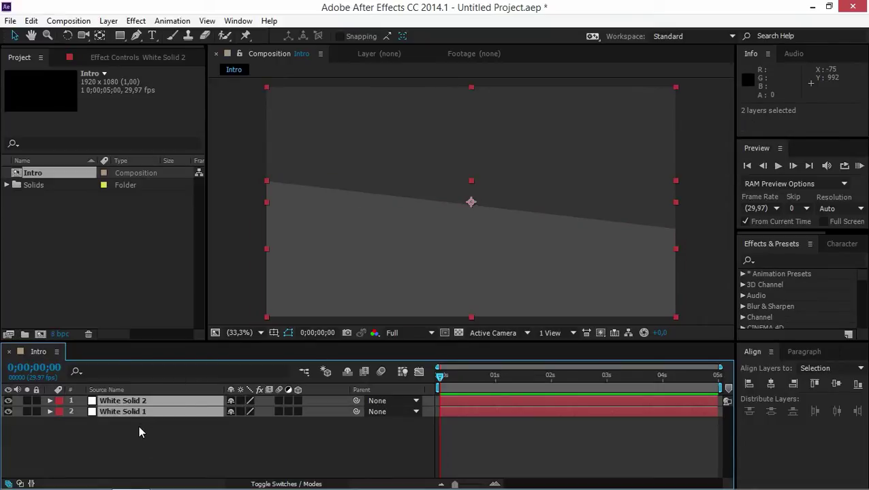
key("p")
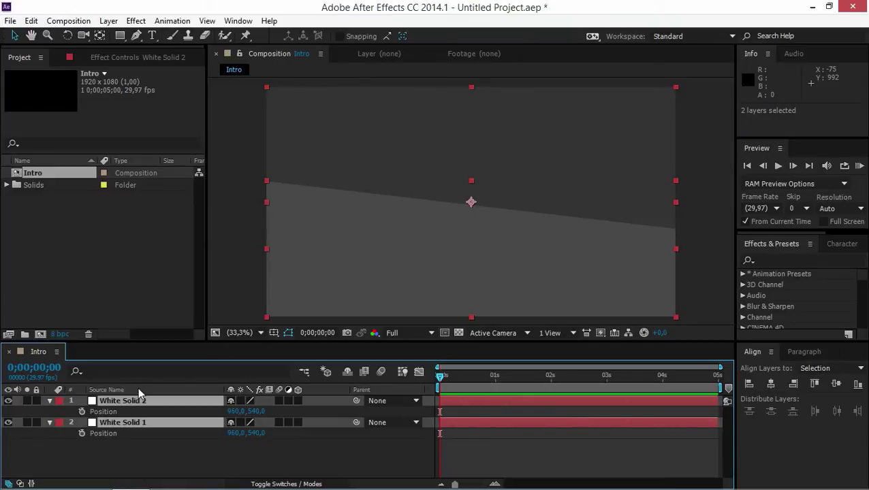
left_click(82, 412)
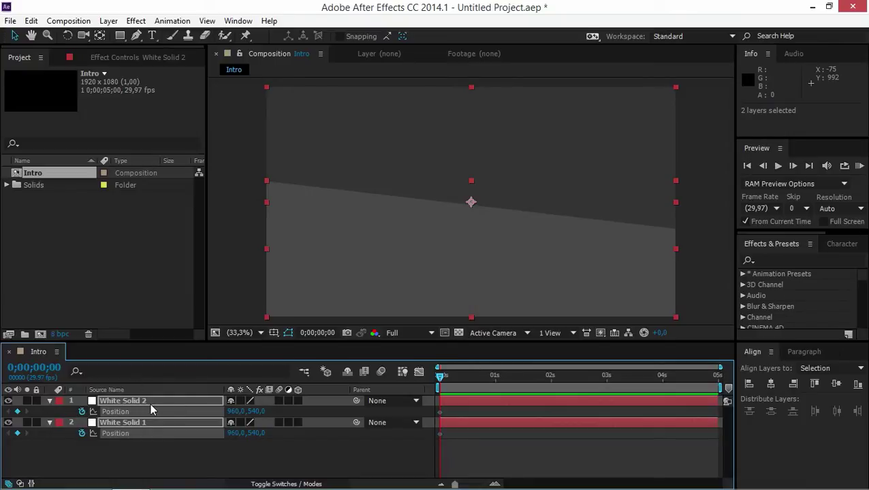
key("shift+Page_Down")
left_click(17, 412)
At frame 0, move White Solid 2 below the frame to about 960, 1209 and White Solid 1 above it to about 960, -546
left_click_drag(458, 377, 415, 389)
left_click(139, 402)
left_click_drag(382, 239, 392, 378)
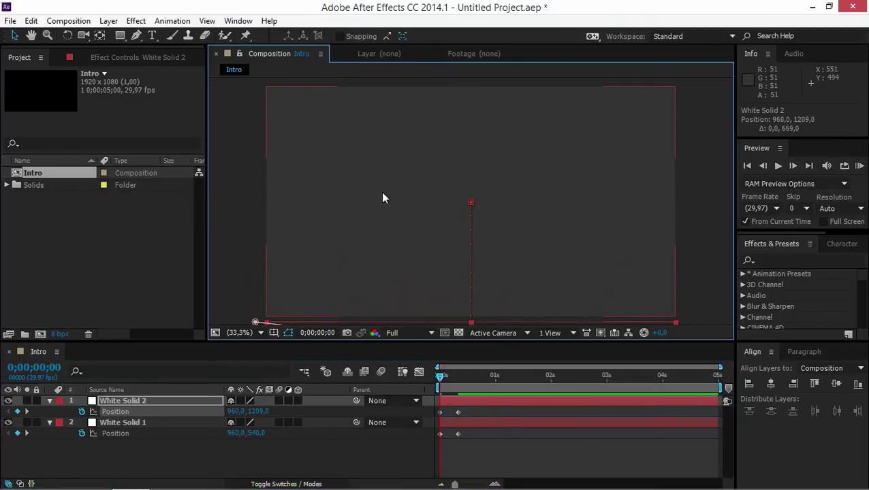
left_click(146, 423)
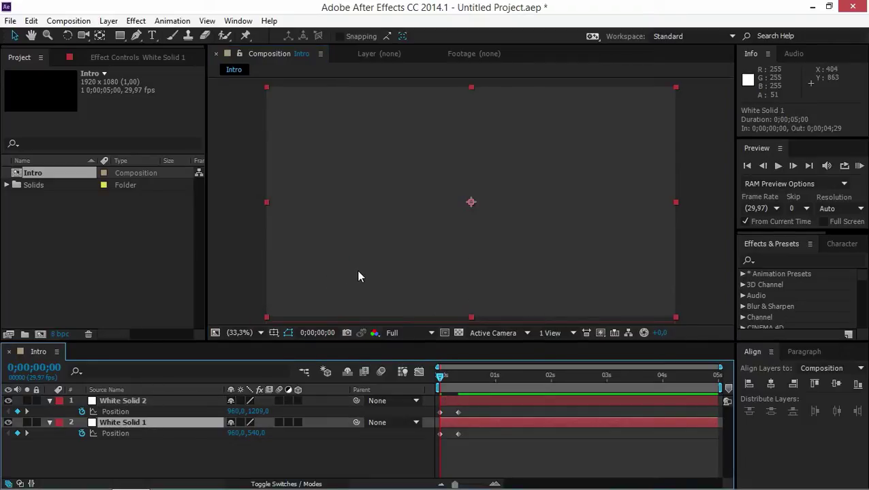
left_click_drag(361, 277, 351, 53)
left_click(414, 458)
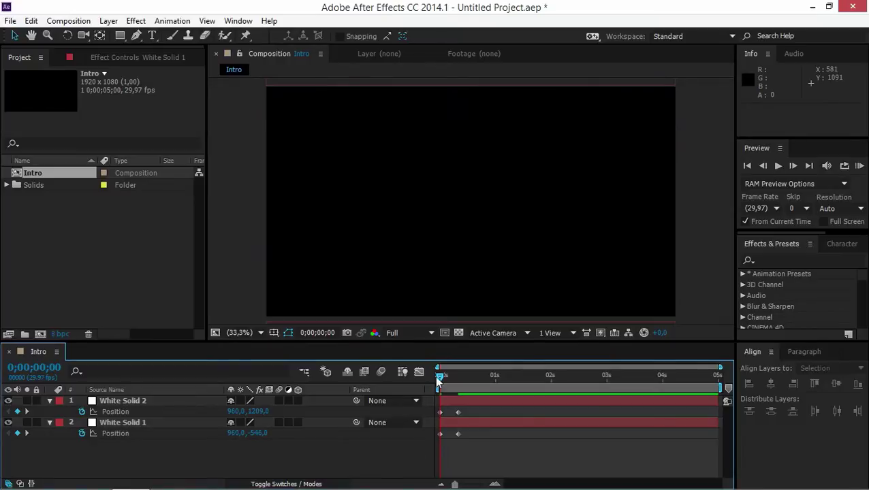
Apply Easy Ease to all Position keyframes of both solids
mouse_move(441, 380)
left_mouse_down()
mouse_move(467, 388)
mouse_move(431, 383)
left_mouse_up()
left_click_drag(479, 453, 438, 410)
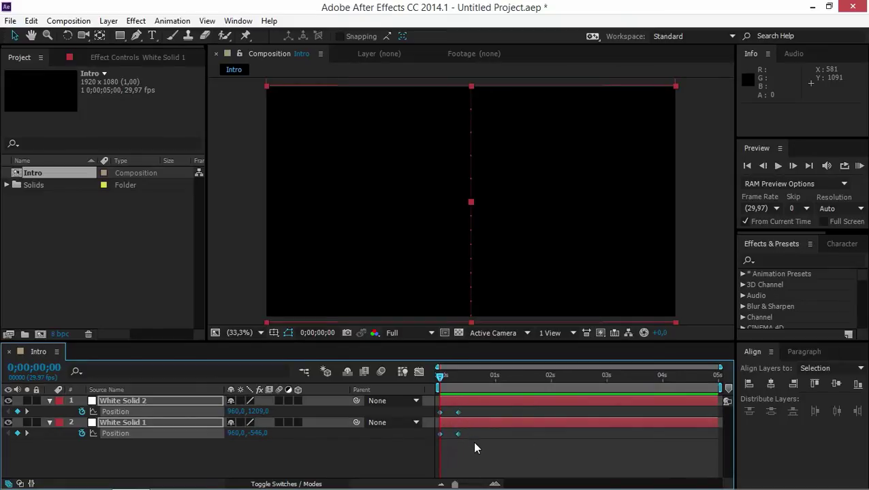
key("F9")
left_click(477, 455)
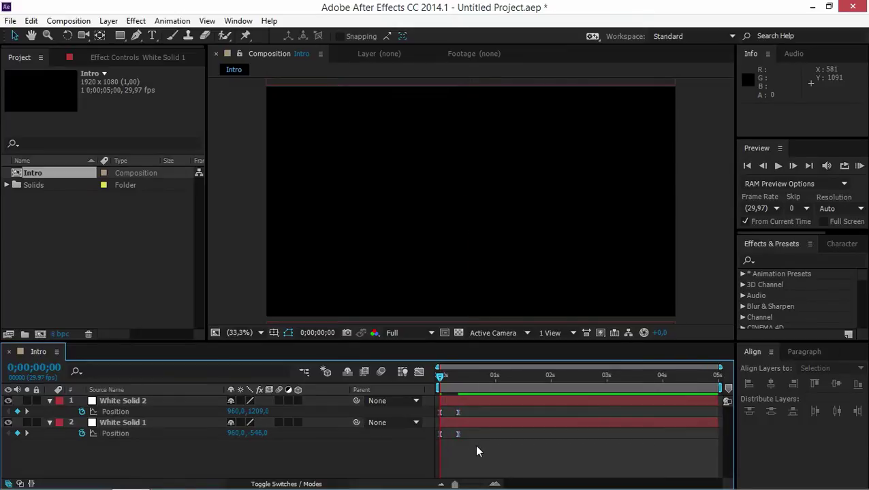
Delay both Position keyframes of White Solid 2 so its movement starts at frame 9
left_click(458, 412)
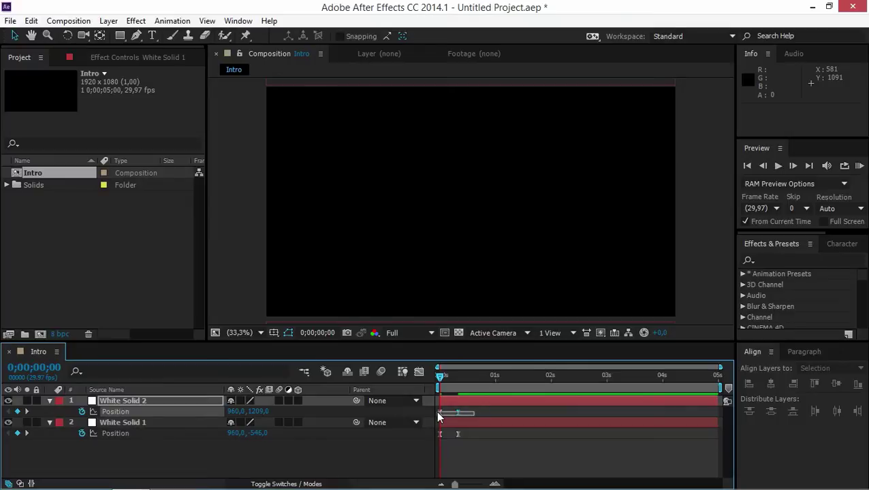
left_click_drag(440, 413, 456, 417)
left_click(458, 376)
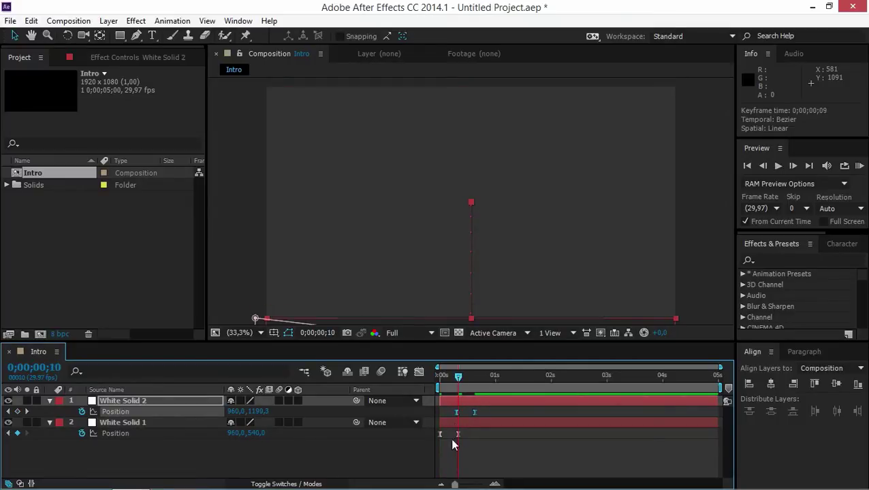
mouse_move(455, 485)
left_mouse_down()
mouse_move(489, 485)
mouse_move(455, 485)
left_mouse_up()
In the Graph Editor, shorten the ease into White Solid 1's last Position keyframe and the ease out of White Solid 2's first one
left_click_drag(466, 439, 414, 381)
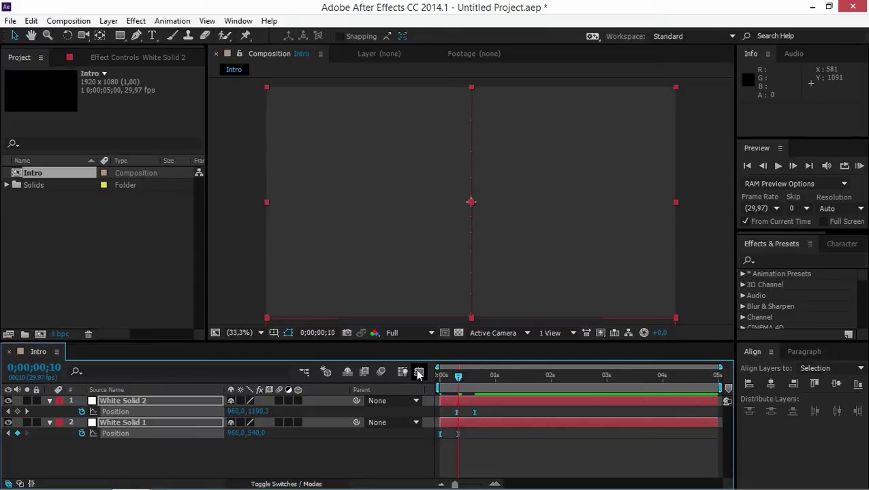
left_click(419, 373)
left_click_drag(455, 484, 476, 484)
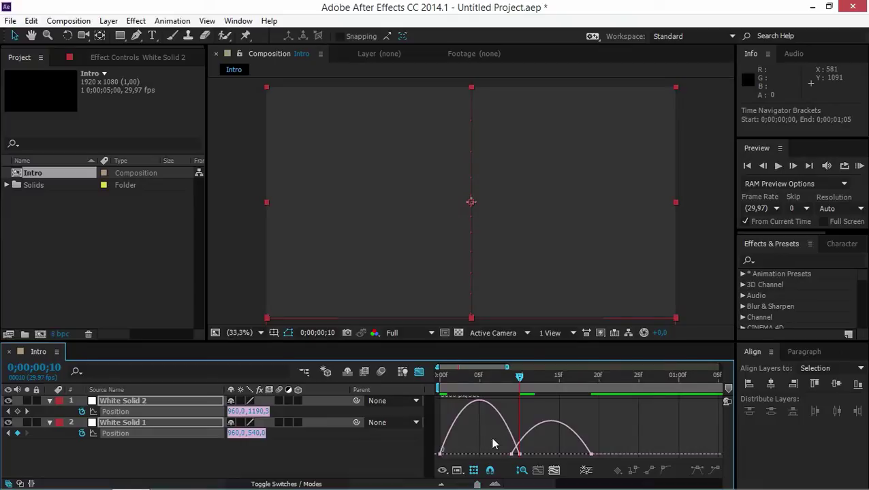
left_click(521, 455)
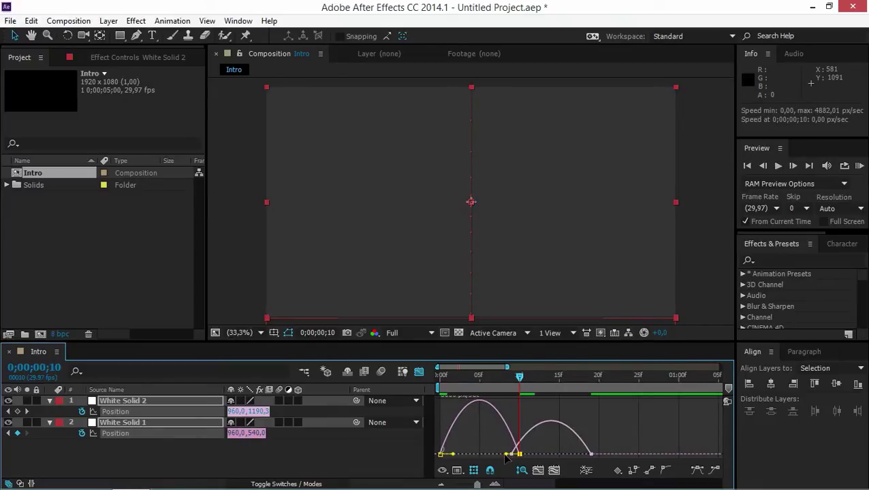
left_click_drag(508, 455, 514, 458)
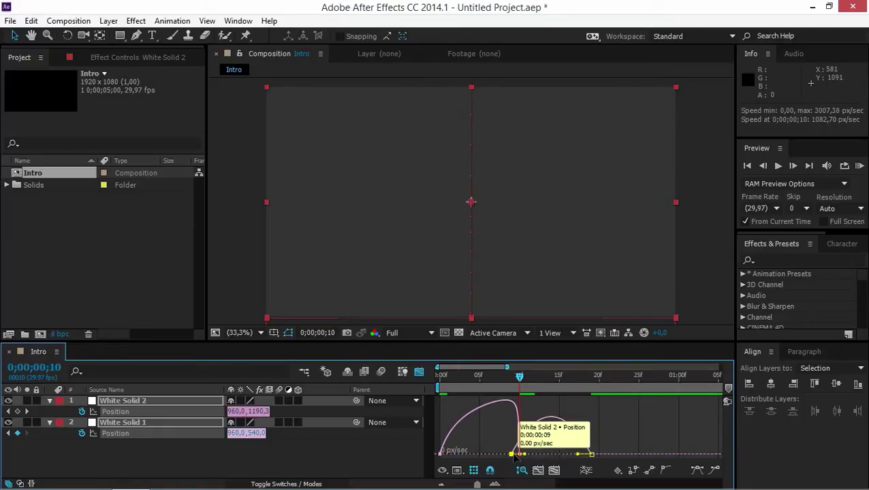
left_click_drag(524, 457, 516, 460)
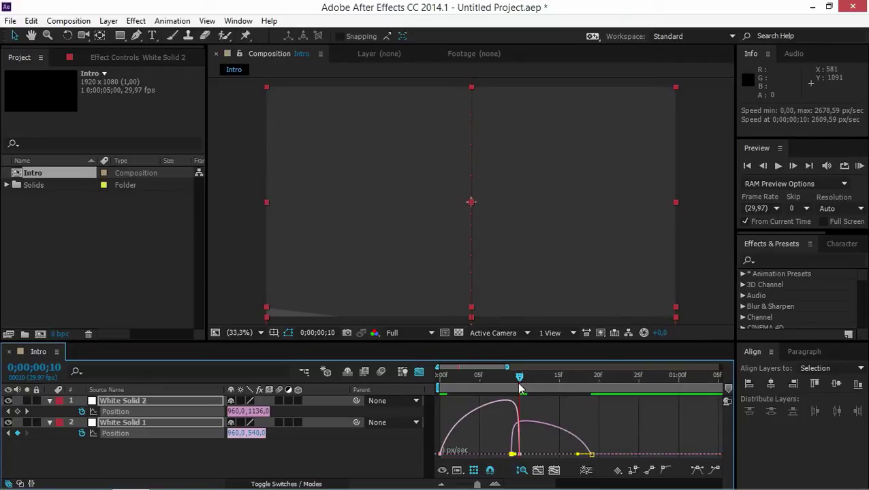
Play a RAM preview of both solids' motion from frame 0, and close the Graph Editor
left_click_drag(517, 379, 424, 387)
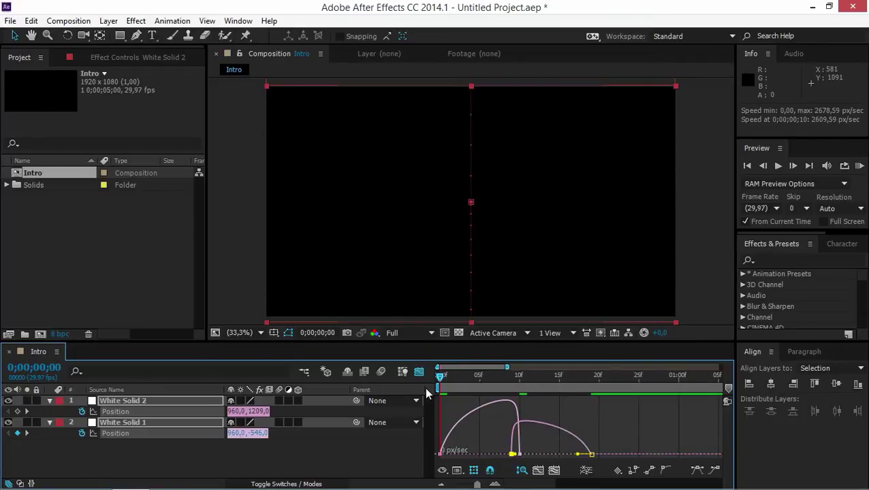
left_click(859, 167)
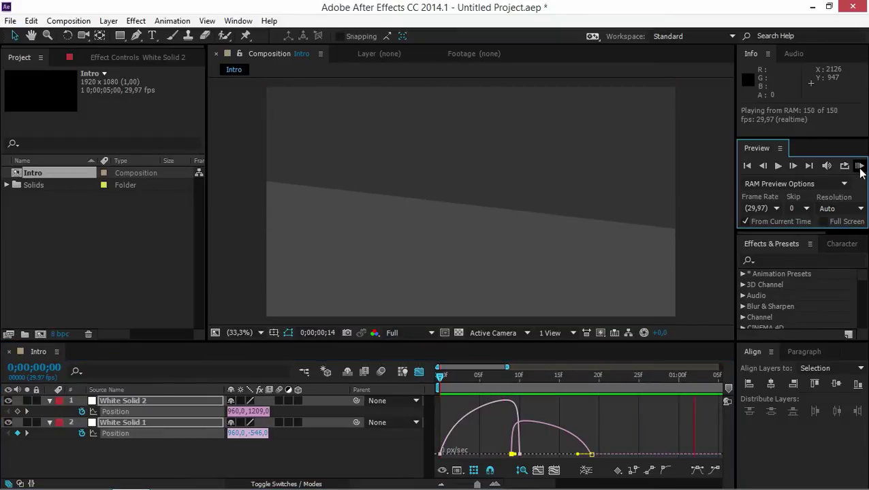
left_click(860, 169)
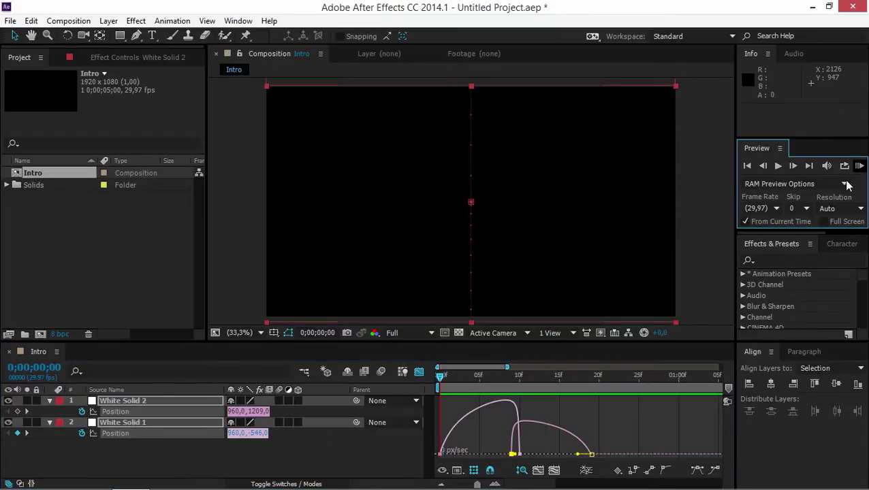
left_click(424, 376)
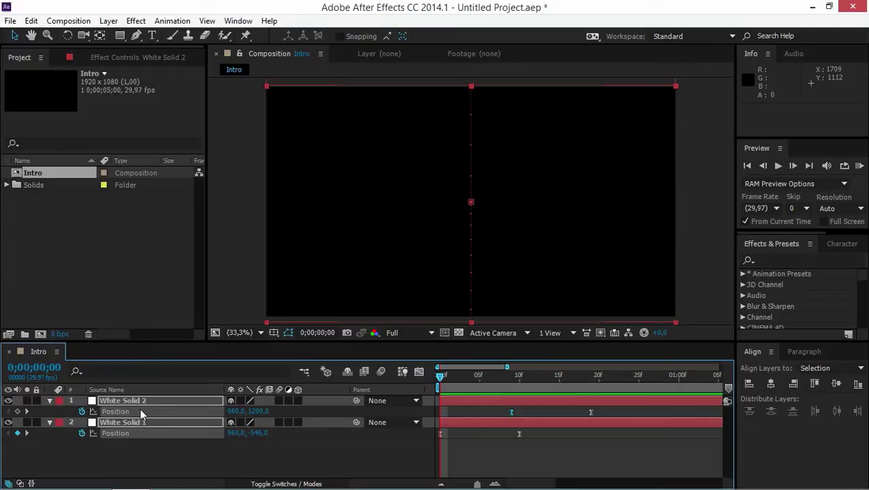
left_click(213, 446)
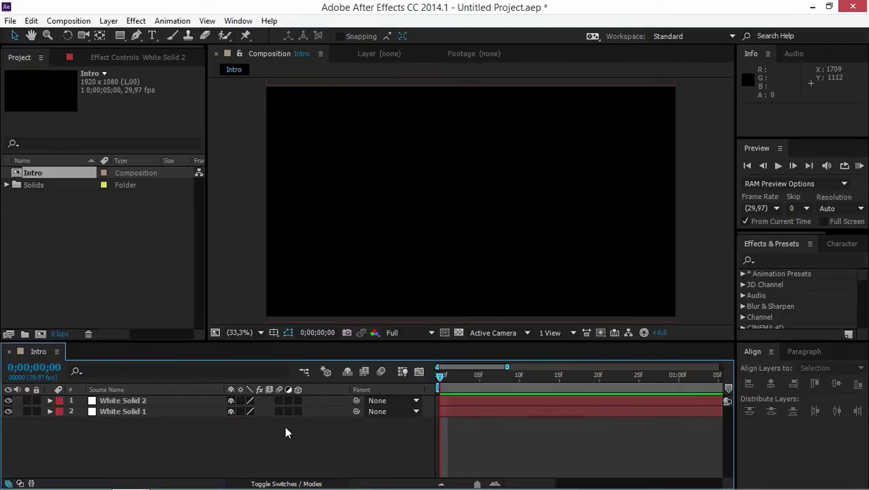
Import the logo image After-Effectscc white.png and add it as the uppermost layer of the Intro composition
left_click(10, 21)
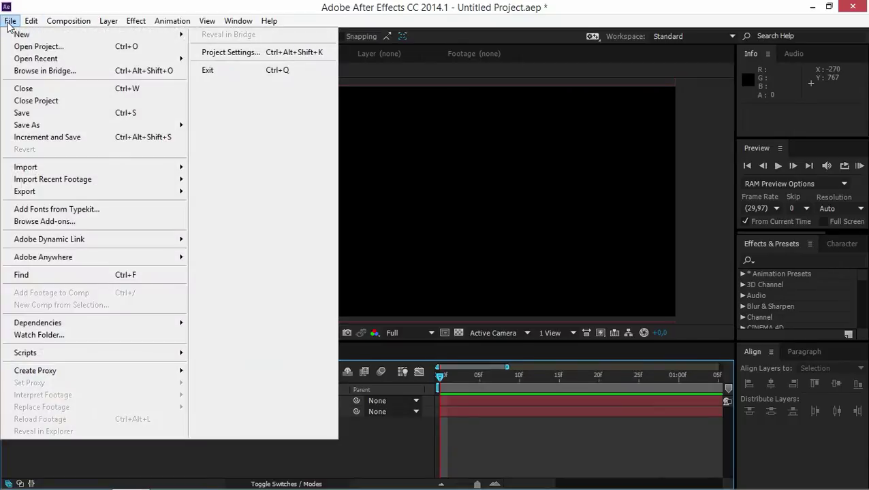
mouse_move(180, 170)
left_click(216, 170)
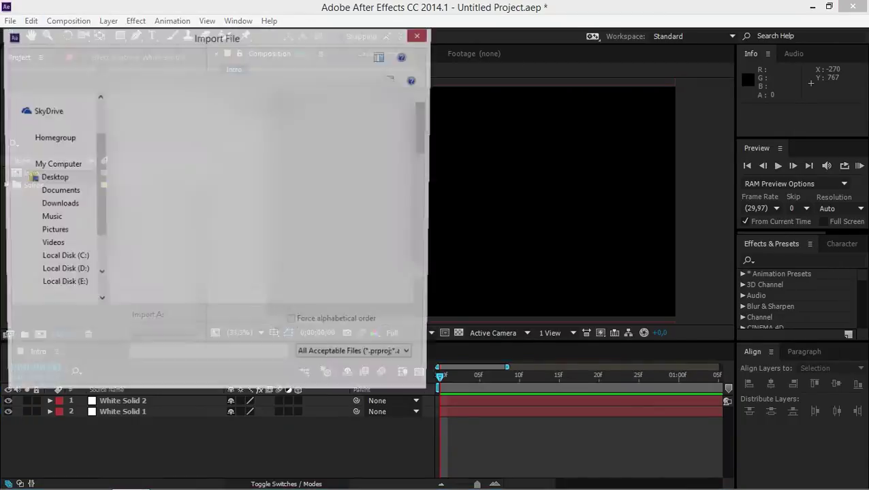
double_click(280, 137)
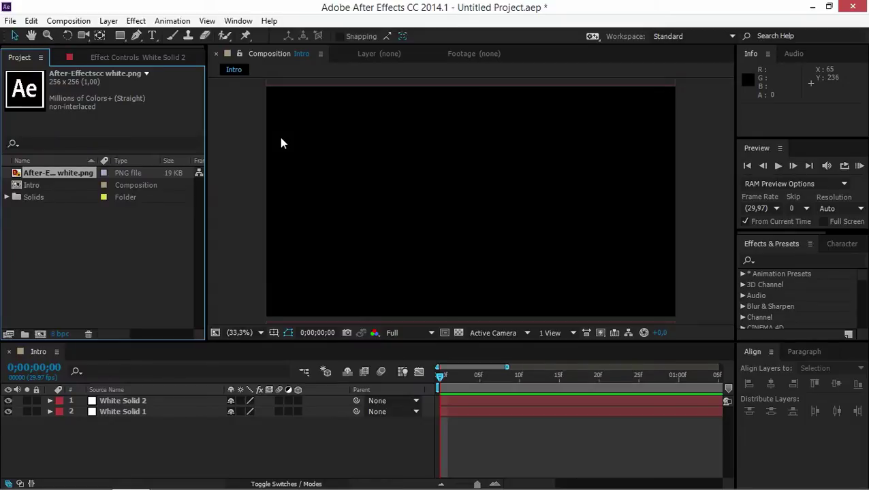
left_click_drag(34, 171, 122, 398)
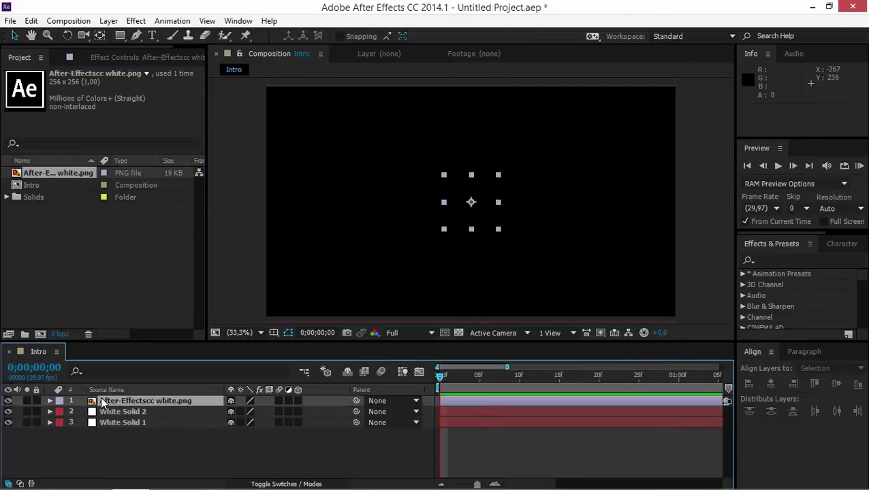
At frame 23, shift the logo horizontally towards the frame's left side, to about 378, 540
left_click_drag(440, 379, 622, 398)
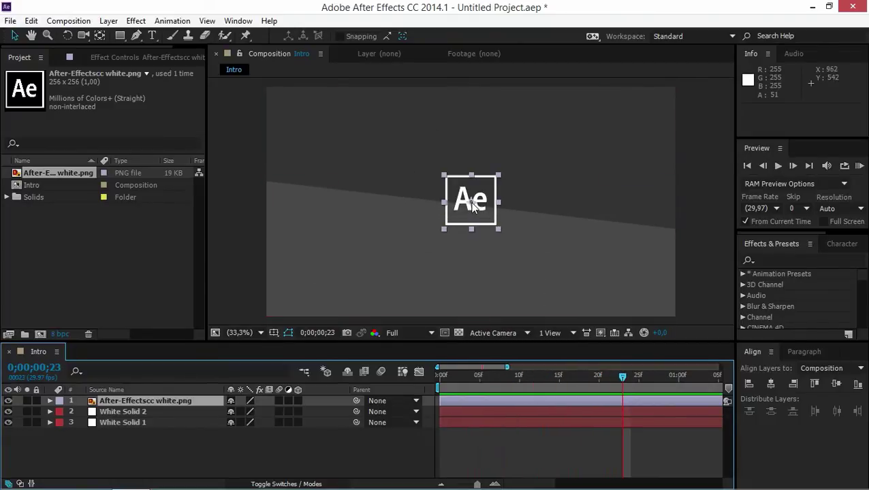
left_click_drag(471, 201, 346, 179)
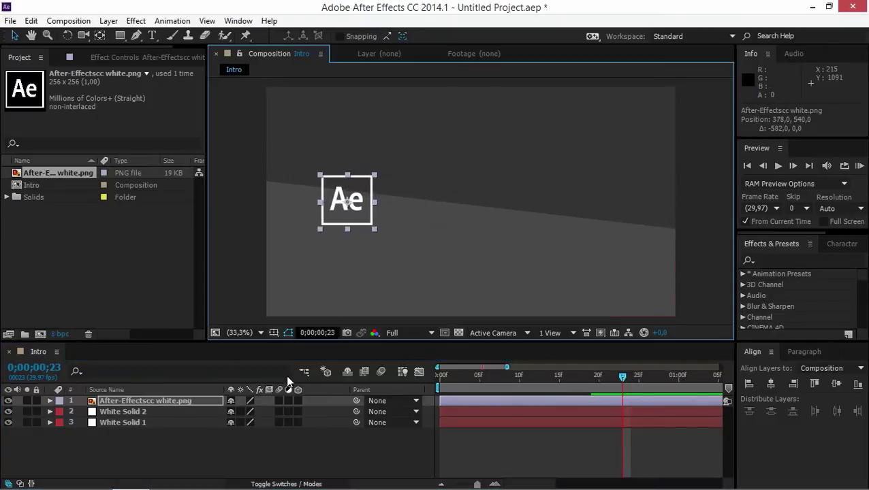
left_click(254, 438)
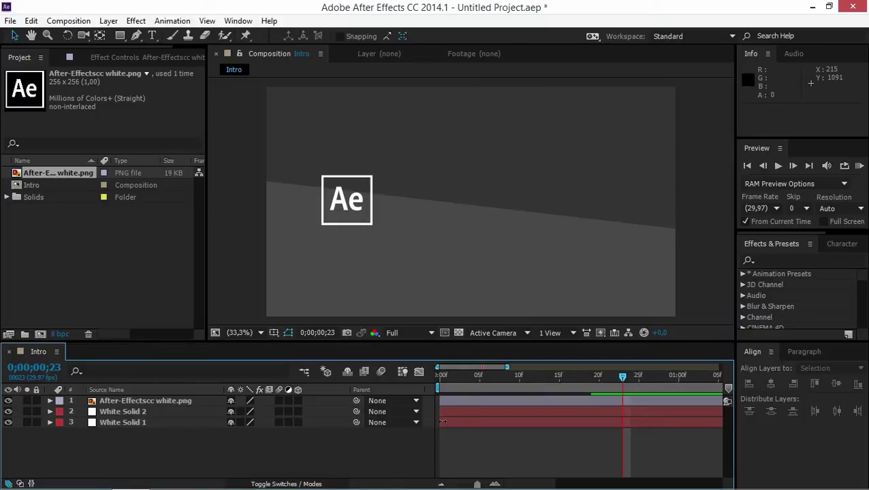
Find the CC Line Sweep transition effect and apply it to the logo layer
left_click(791, 259)
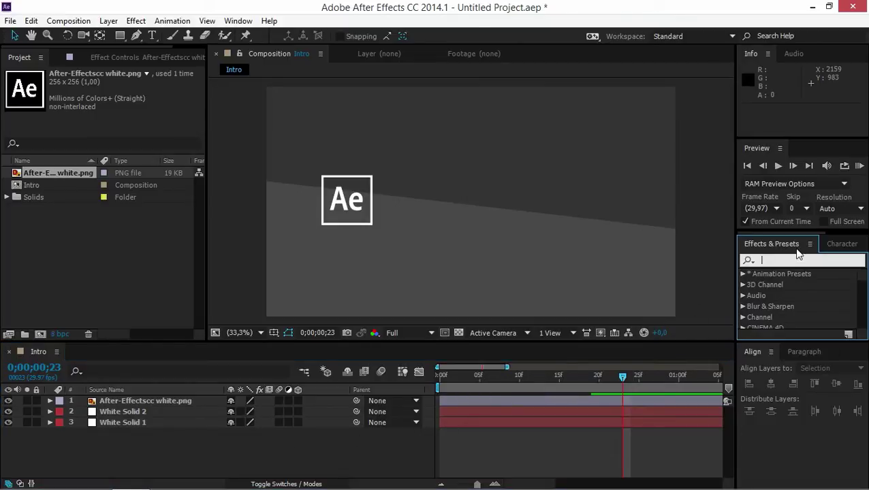
type("line s")
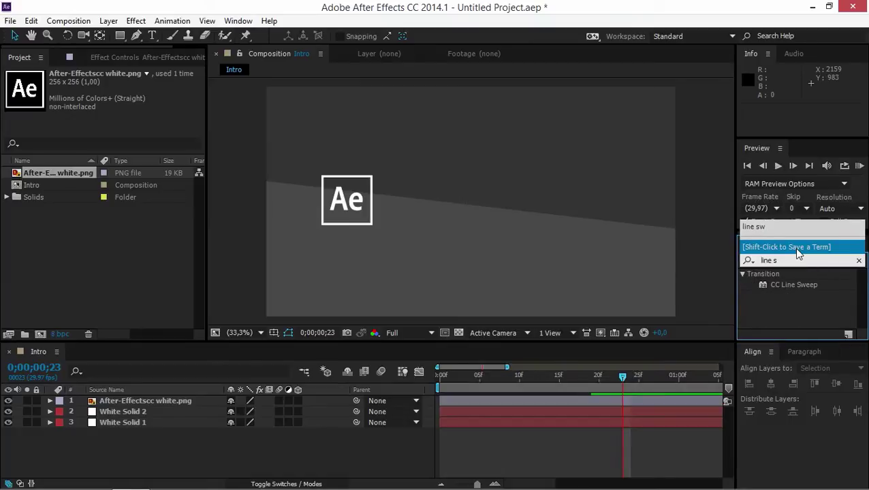
left_click_drag(794, 284, 343, 232)
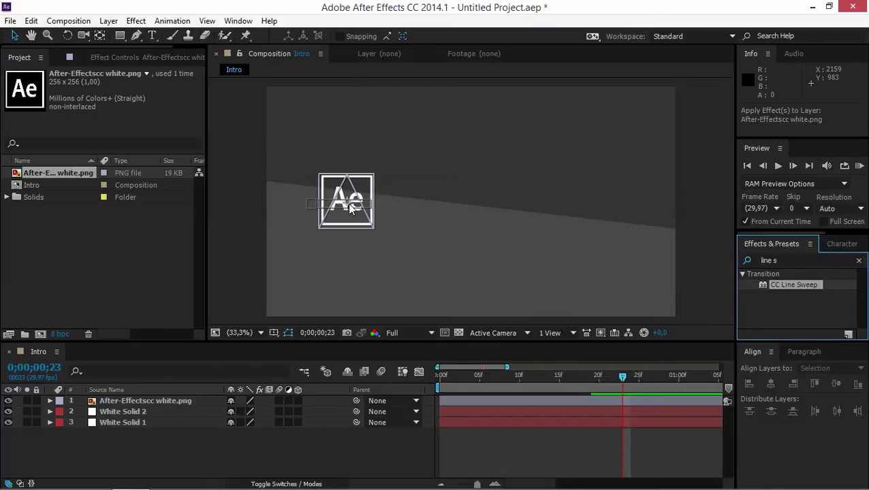
left_click(859, 261)
Keyframe the logo's CC Line Sweep Completion from 100 at frame 15 to 0 at frame 25
left_click_drag(473, 375, 557, 381)
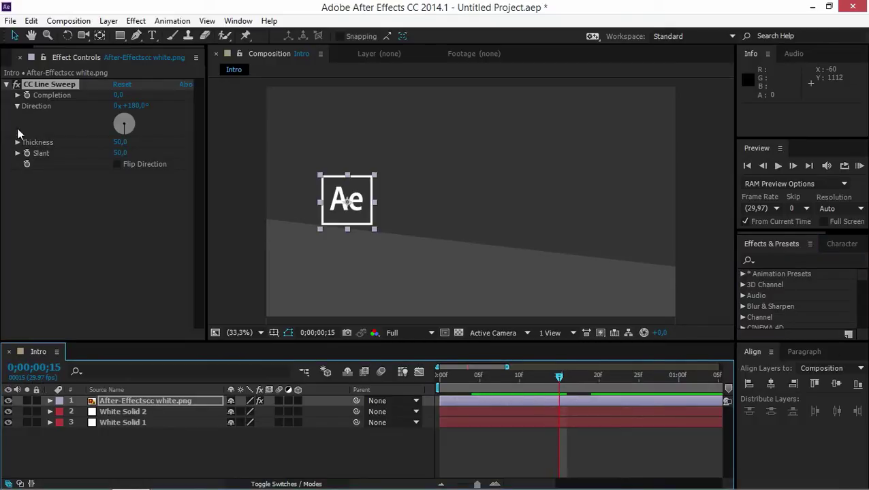
left_click(27, 96)
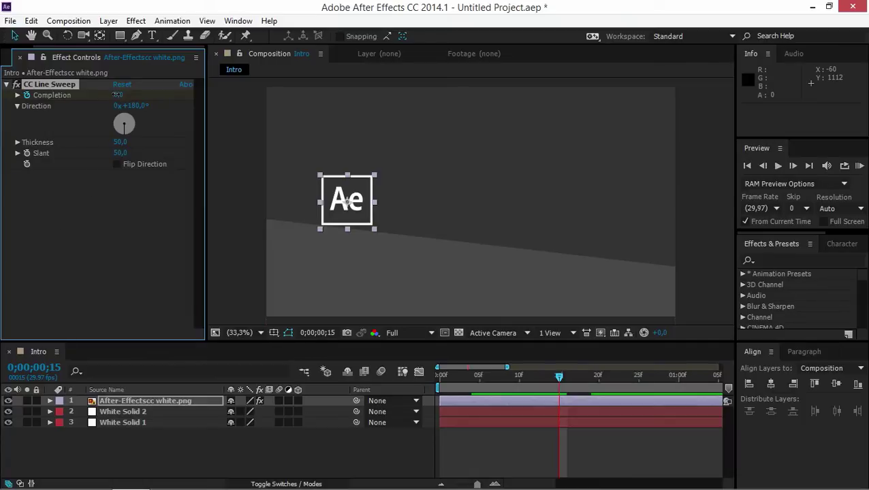
left_click_drag(117, 94, 356, 91)
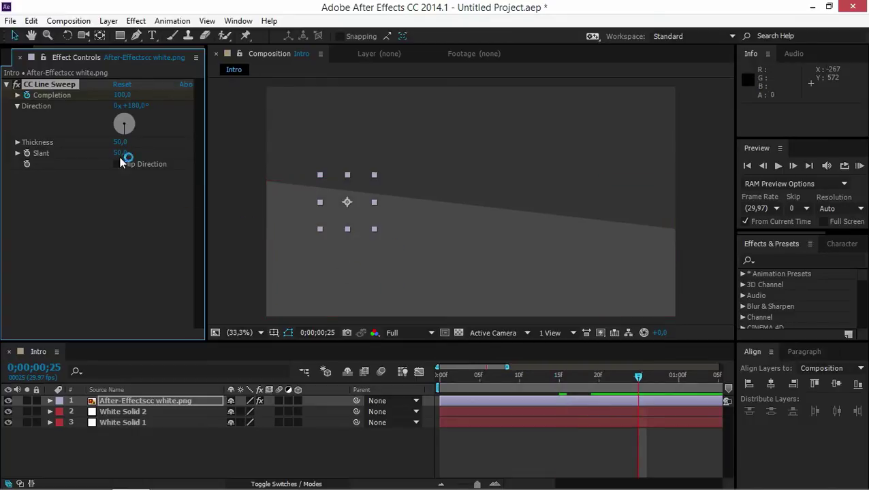
left_click_drag(126, 101, 4, 116)
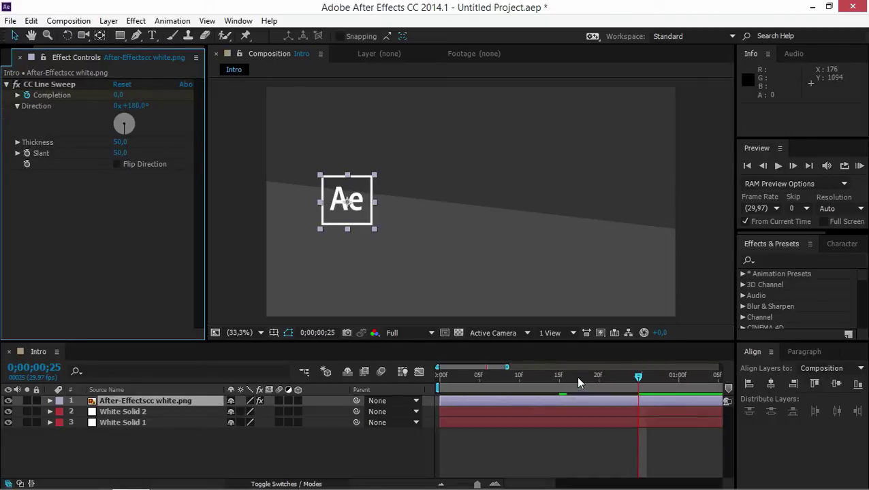
Set the CC Line Sweep Direction to 210° and scrub through the logo's reveal
left_click(559, 377)
left_click_drag(549, 384, 605, 385)
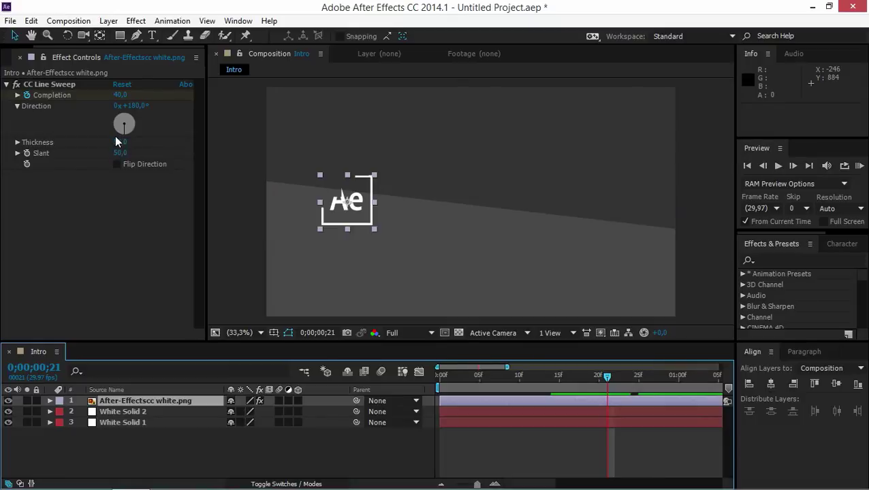
left_click(136, 108)
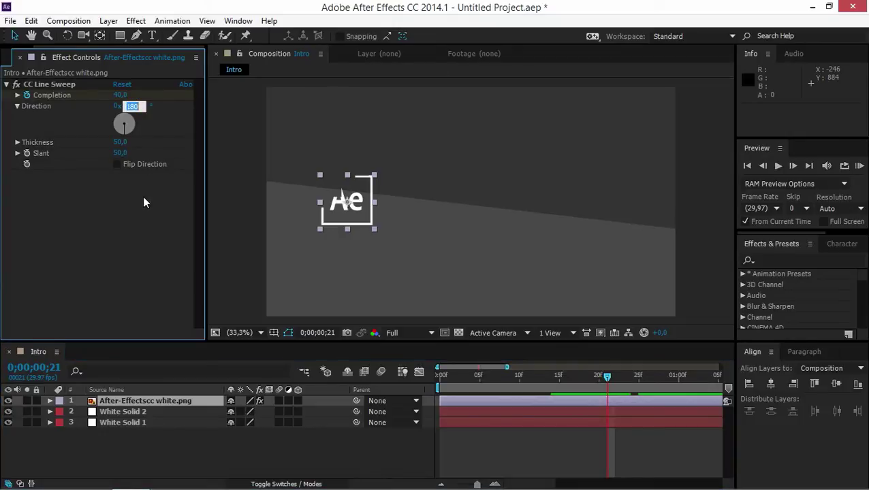
type("21")
key("Return")
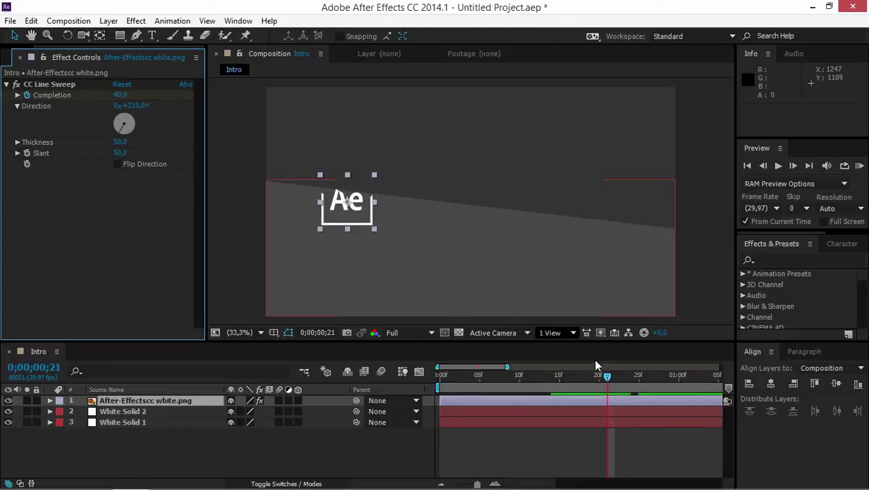
left_click_drag(601, 373, 620, 376)
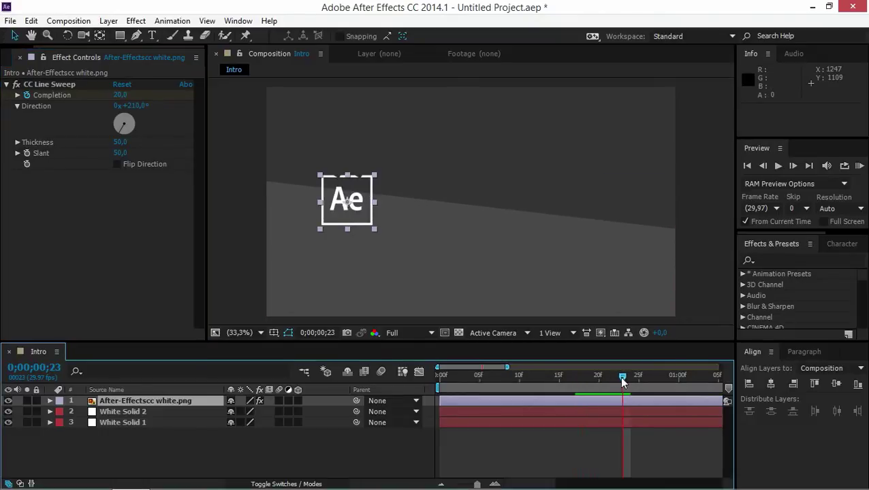
At frame 27, add a text layer reading "After Effects Tutorial" near the logo
left_click(545, 447)
left_click_drag(478, 484, 464, 485)
mouse_move(500, 379)
left_mouse_down()
mouse_move(477, 379)
mouse_move(512, 378)
left_mouse_up()
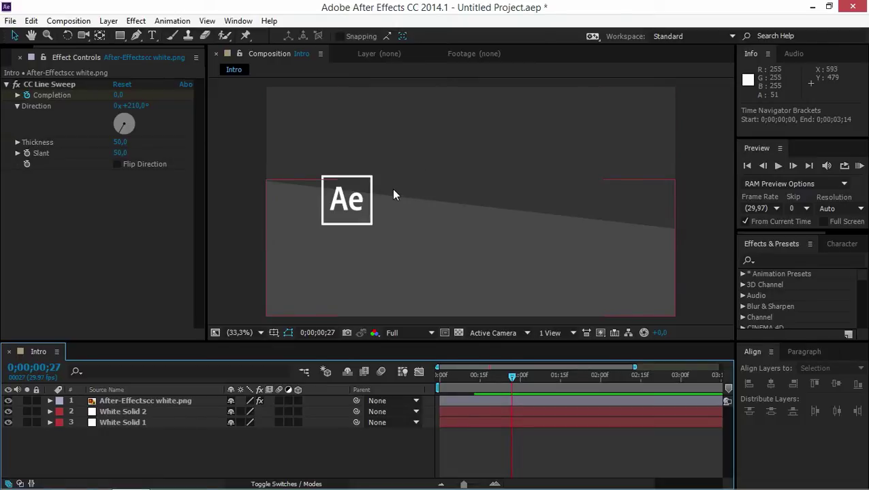
left_click(152, 36)
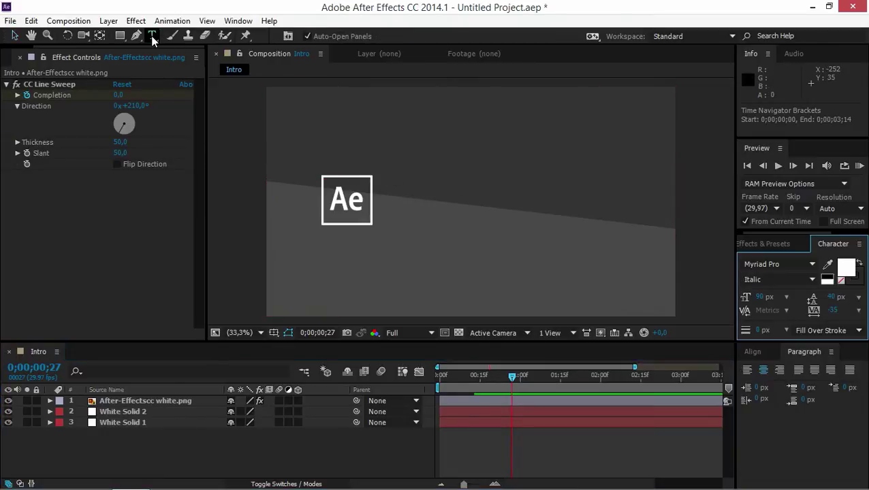
left_click(403, 195)
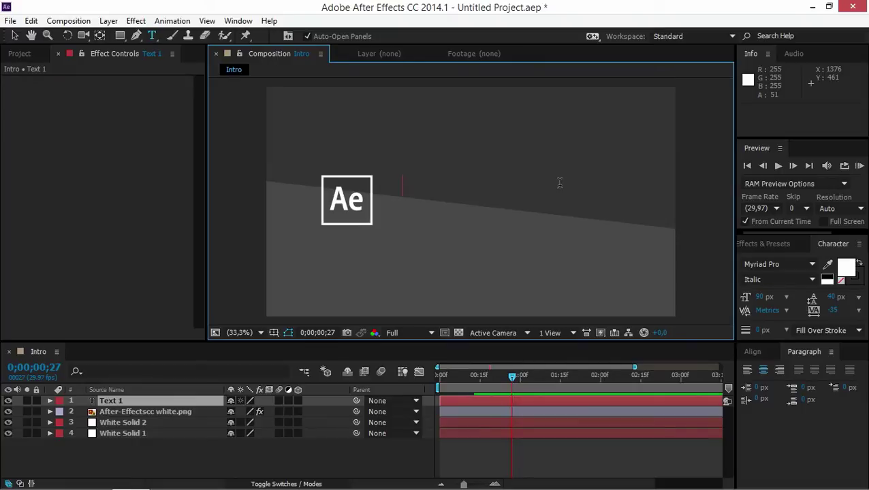
type("After Effects Tutorial")
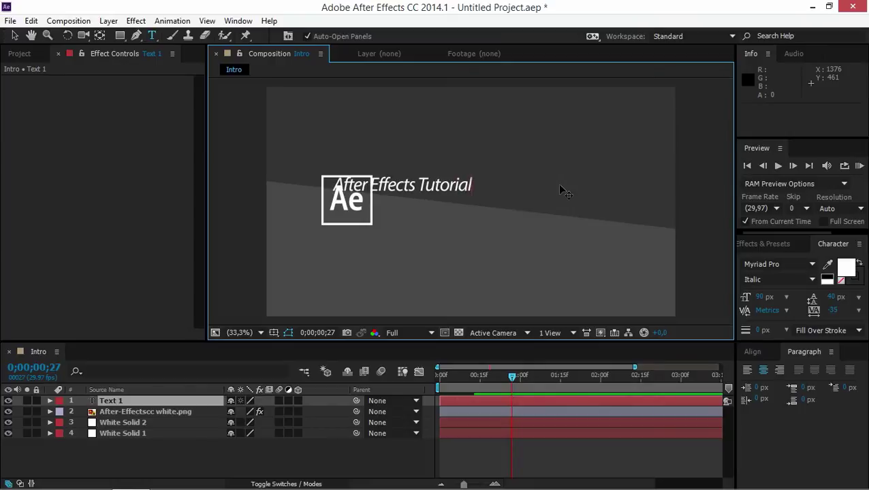
Format the whole "After Effects Tutorial" text as Myriad Pro Bold at 110 px
left_click_drag(332, 186, 535, 199)
left_click(763, 297)
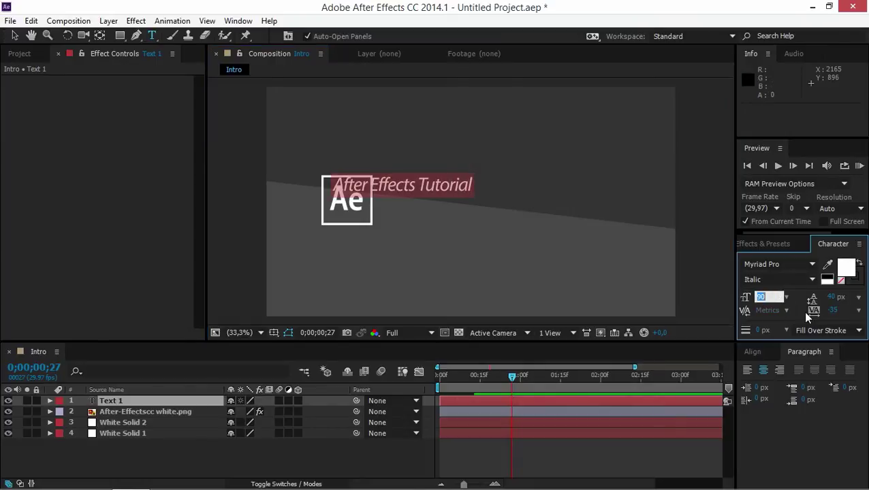
type("11")
key("Return")
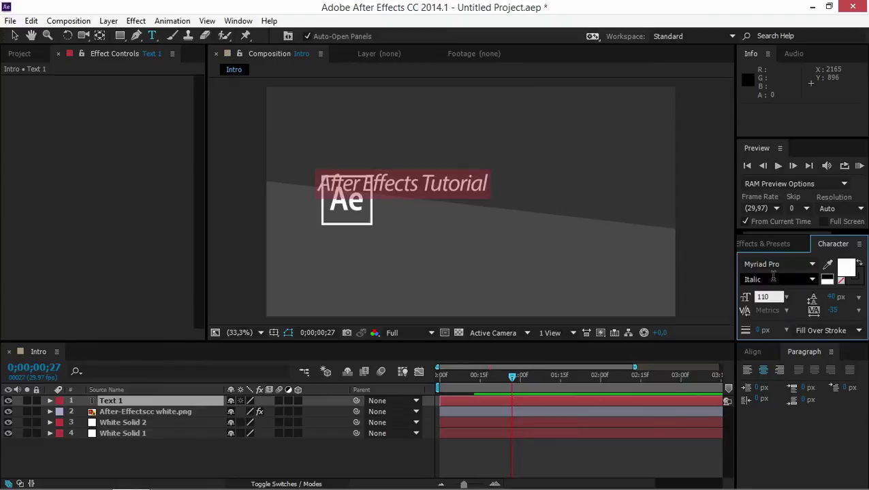
left_click(775, 279)
type("Bold Condensed")
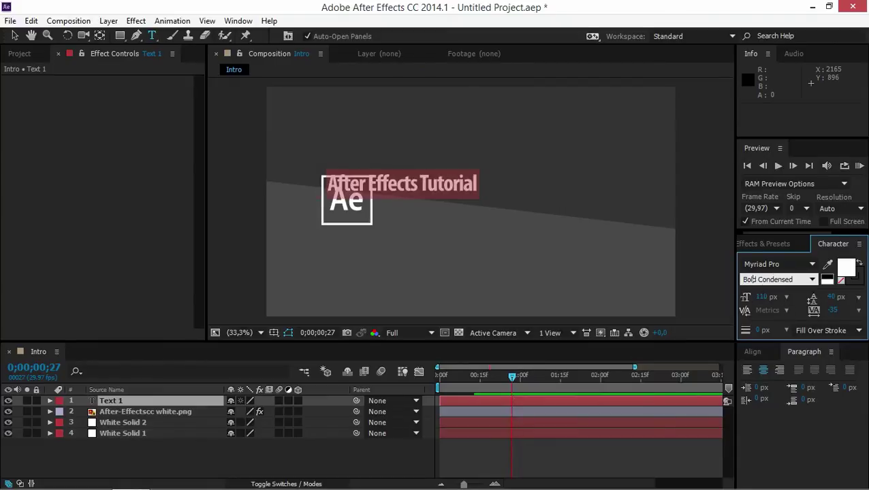
left_click(812, 280)
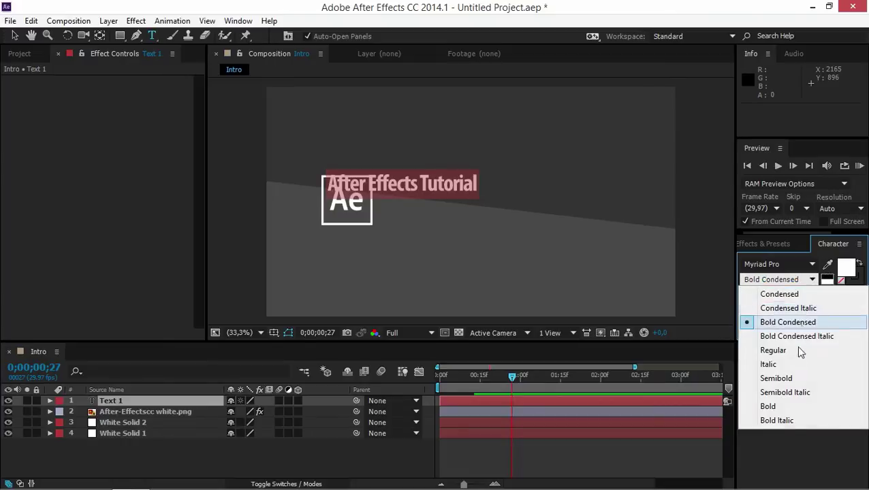
left_click(790, 407)
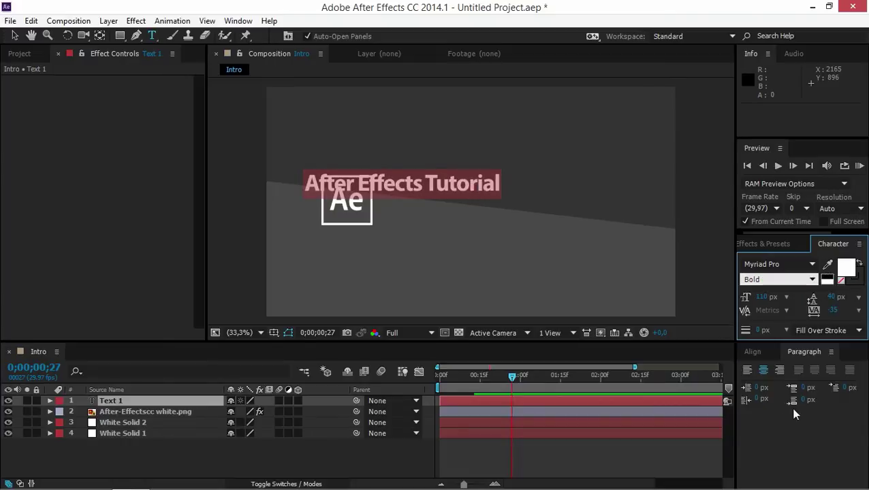
Move the "After Effects Tutorial" text beside the logo, to about 990, 522
left_click(14, 35)
left_click_drag(370, 186, 446, 193)
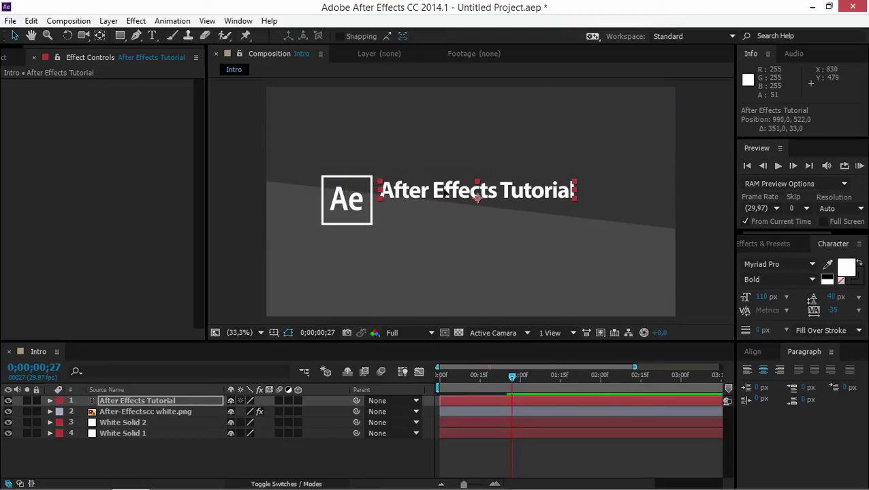
left_click(700, 229)
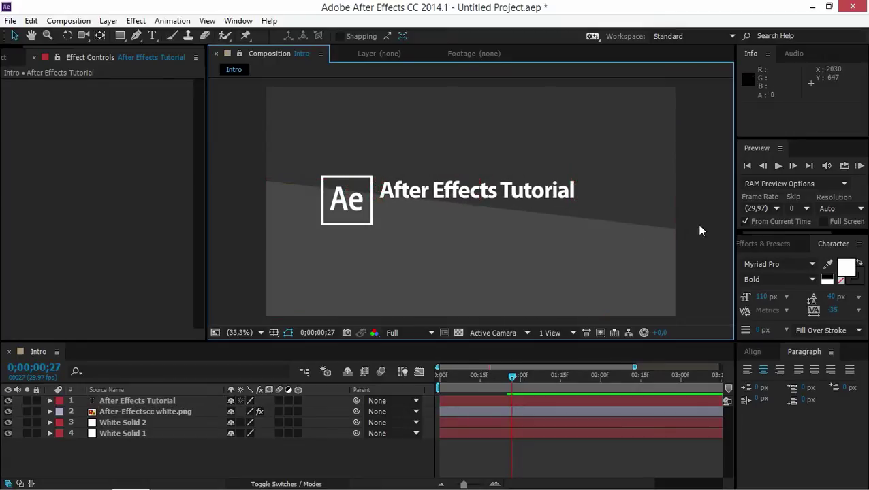
Add a second text layer reading "How to make this intro" beneath the "After Effects Tutorial" title
left_click(152, 35)
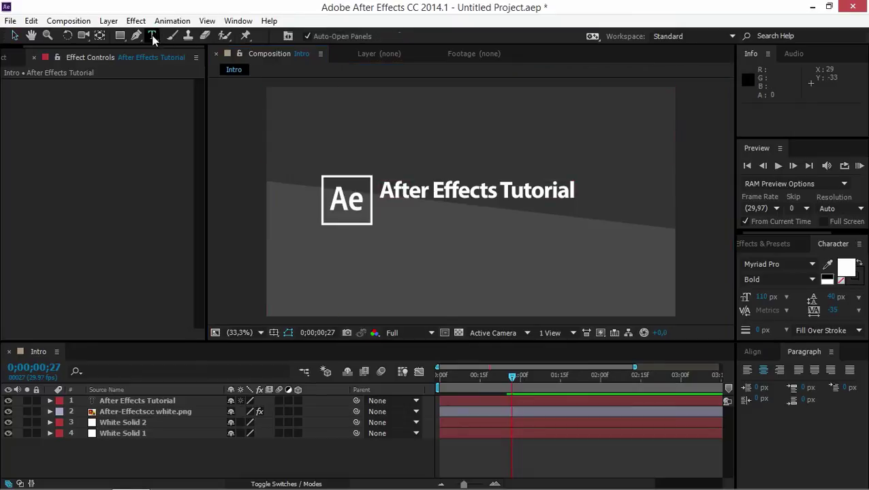
left_click(399, 221)
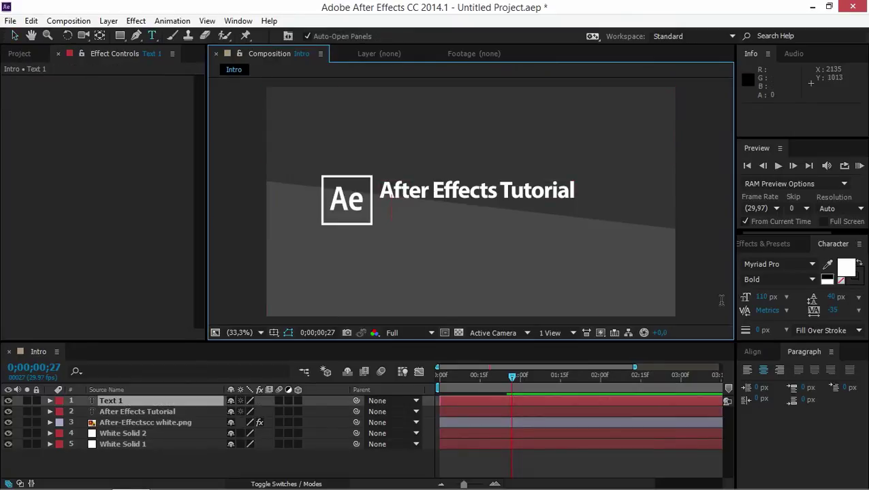
type("How to mak")
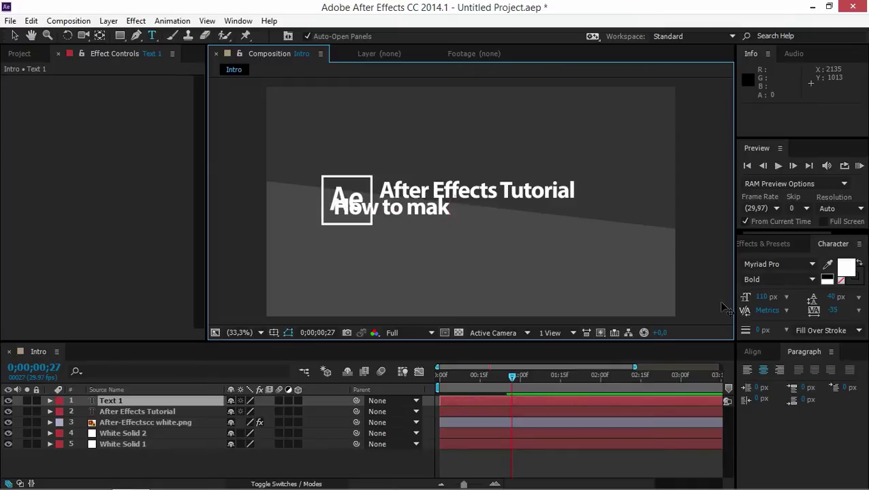
type("e this intro")
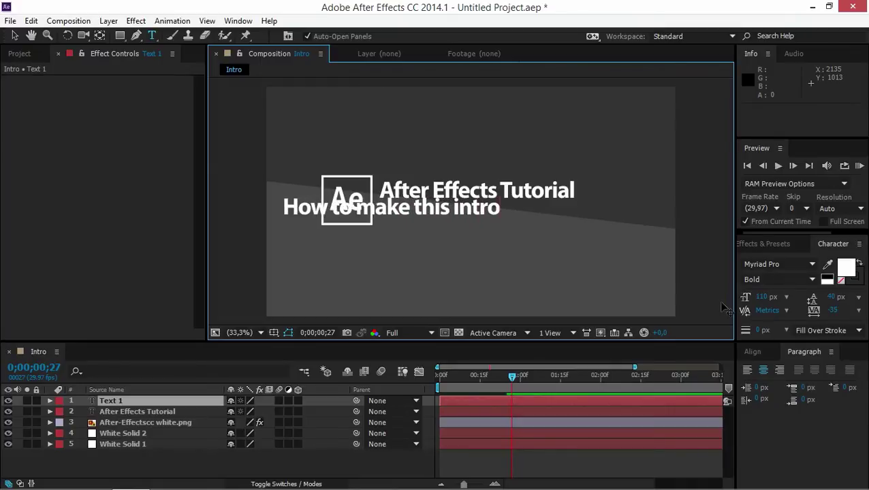
Format the whole "How to make this intro" text as Italic at 90 px
key("ctrl+a")
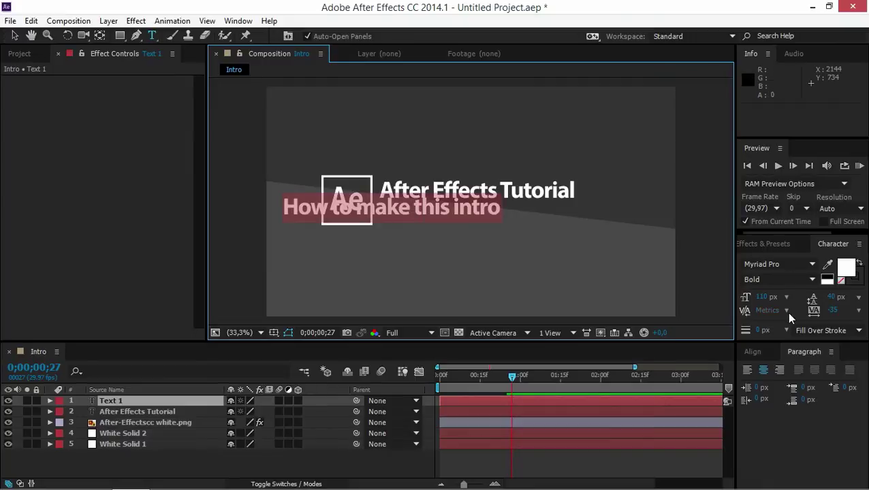
left_click(769, 297)
type("90")
key("Return")
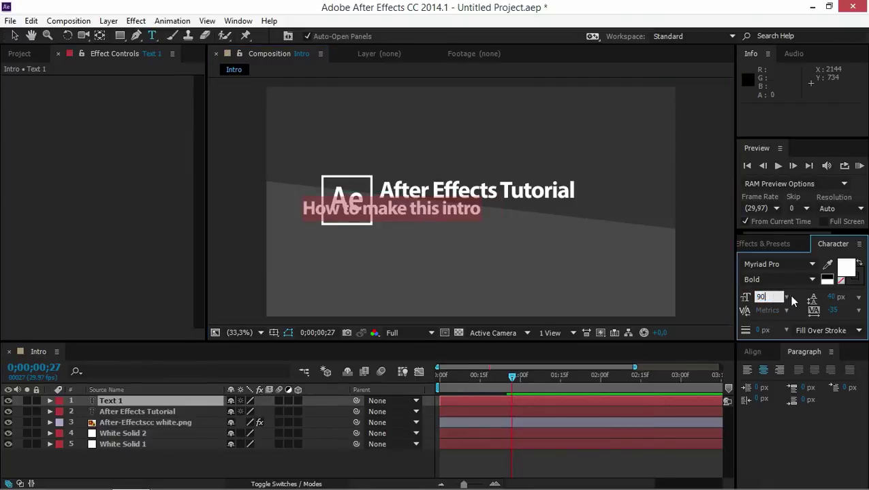
left_click(790, 278)
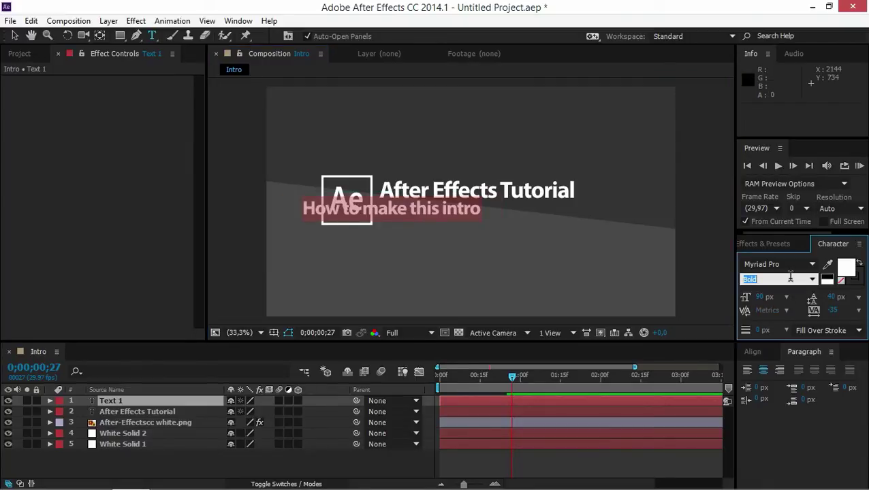
type("Italic")
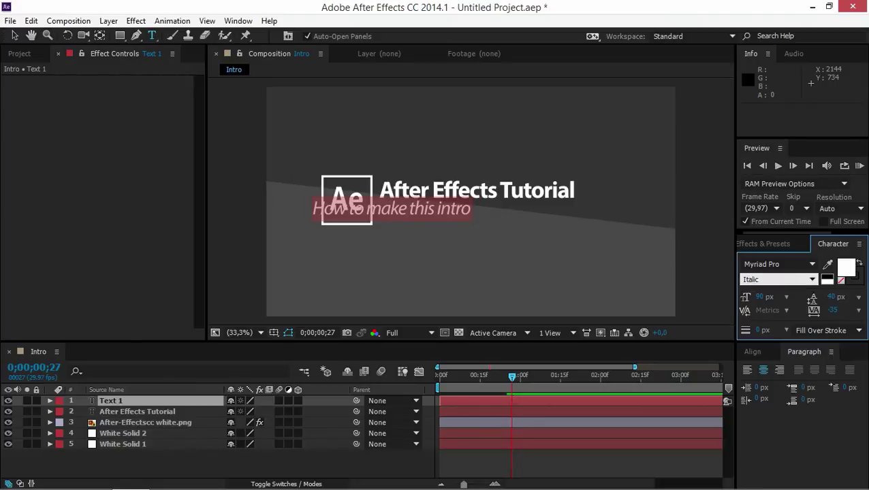
Move the "How to make this intro" text centrally under the title, to about 978, 609, and deselect it
left_click(14, 35)
left_click_drag(450, 214, 463, 214)
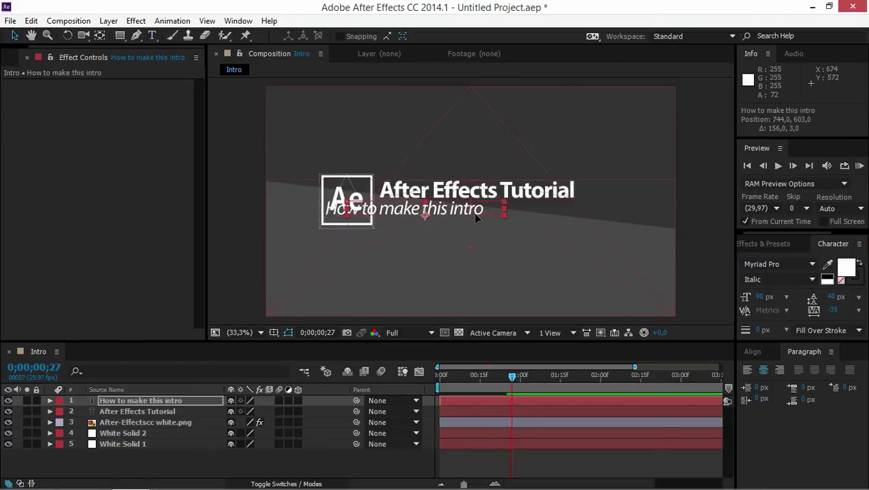
left_click_drag(322, 219, 445, 214)
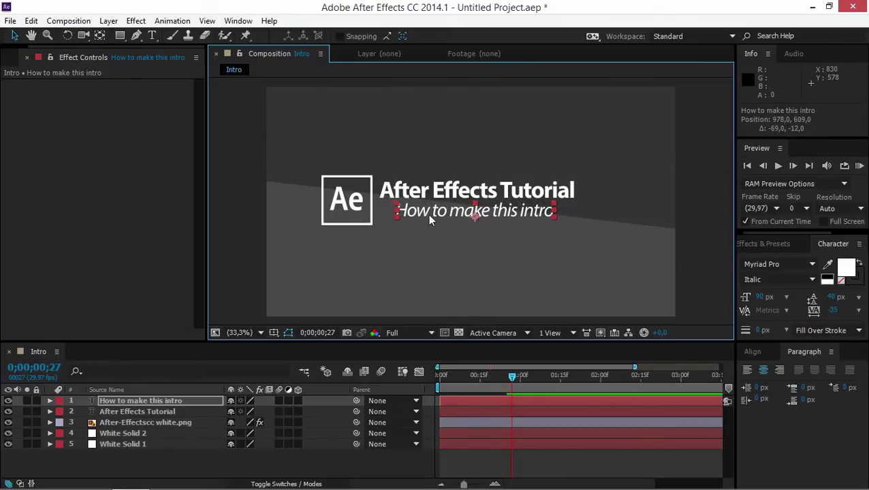
left_click(180, 467)
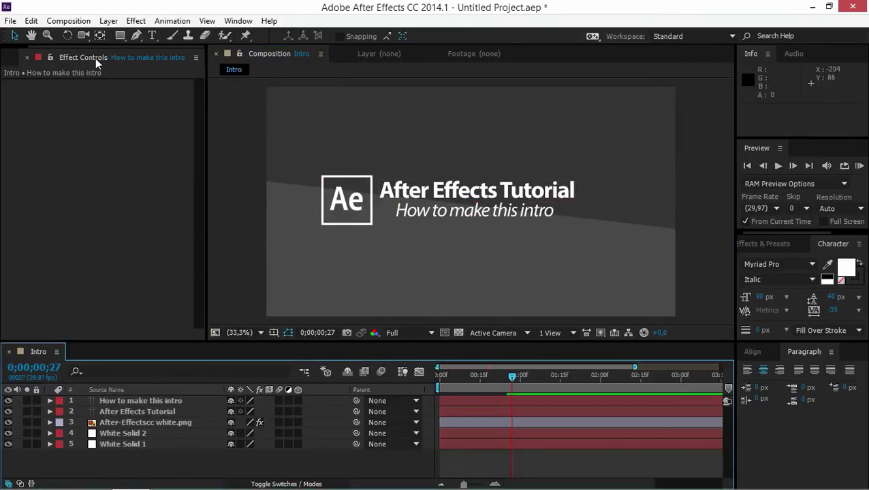
Draw a horizontal line between the two texts with the Pen tool, using no fill and a solid white 8 px stroke
left_click(134, 40)
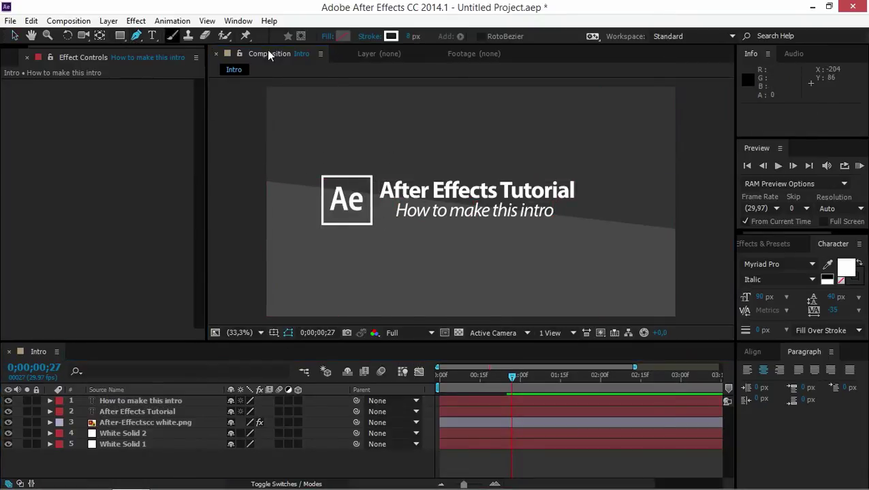
left_click(327, 36)
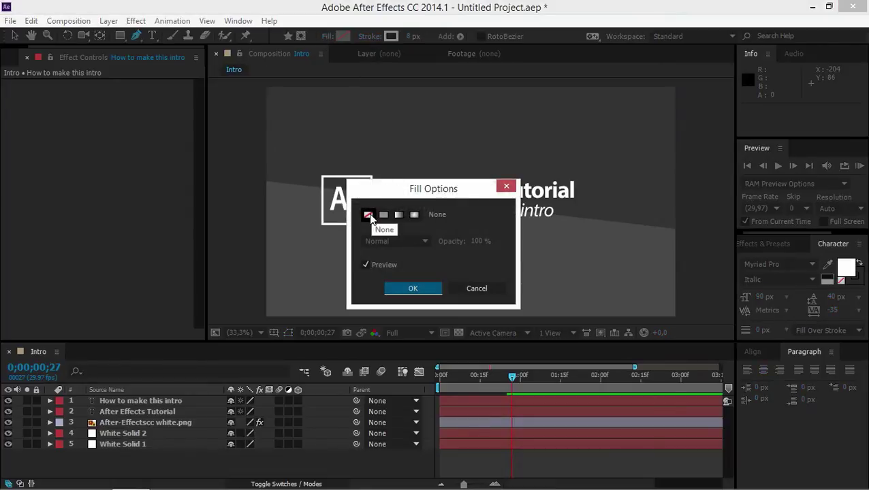
left_click(412, 288)
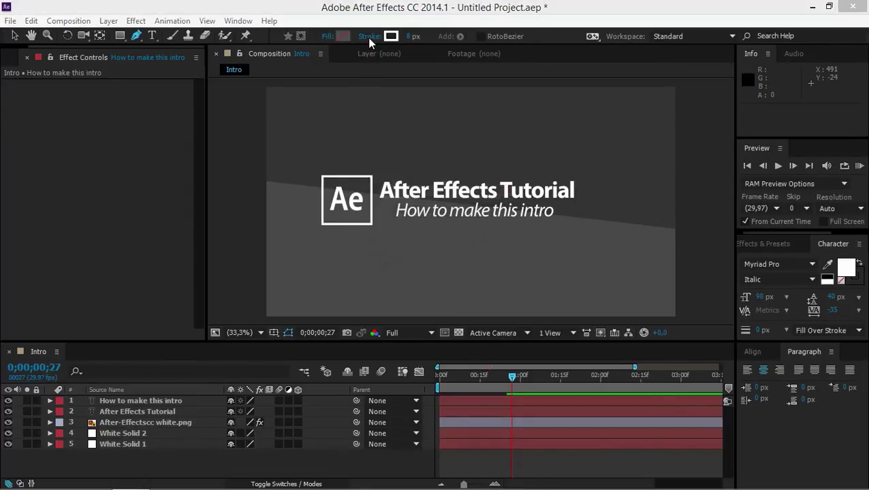
left_click(369, 36)
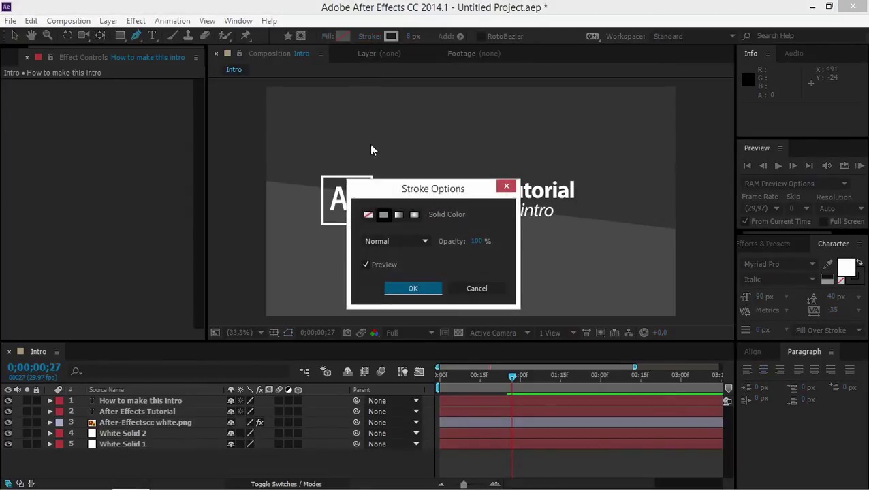
left_click(410, 290)
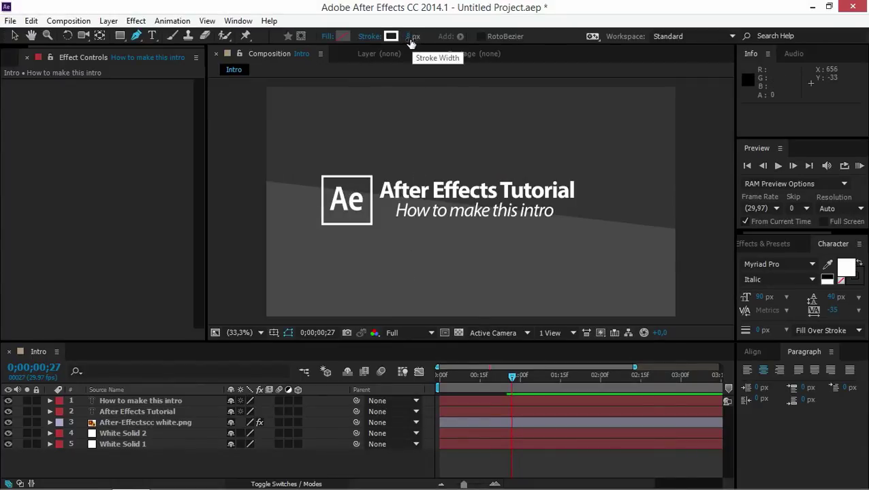
left_click(377, 202)
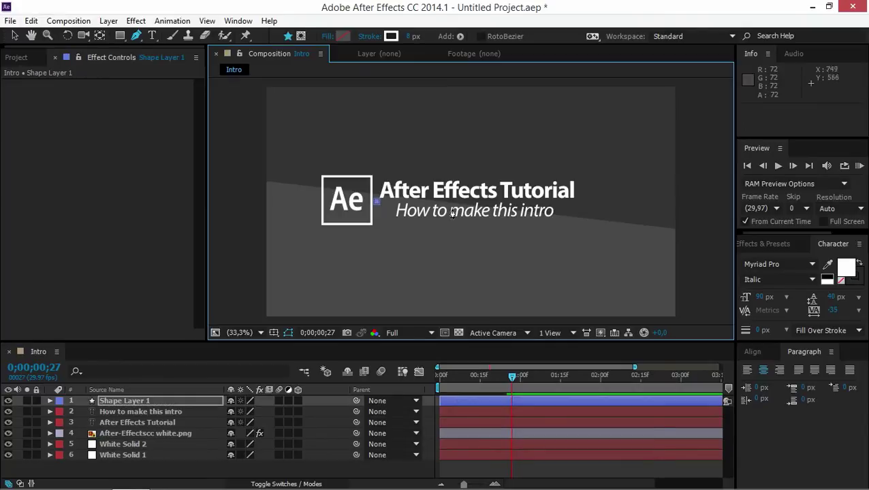
left_click(577, 201)
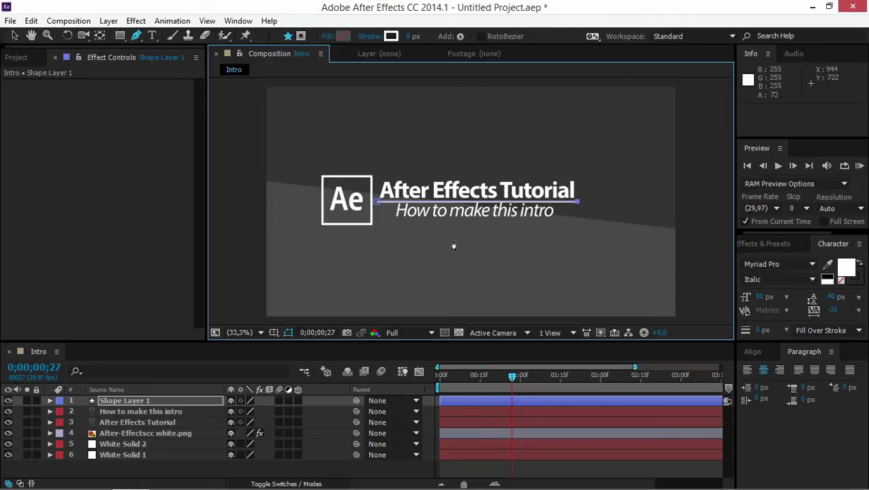
left_click(15, 36)
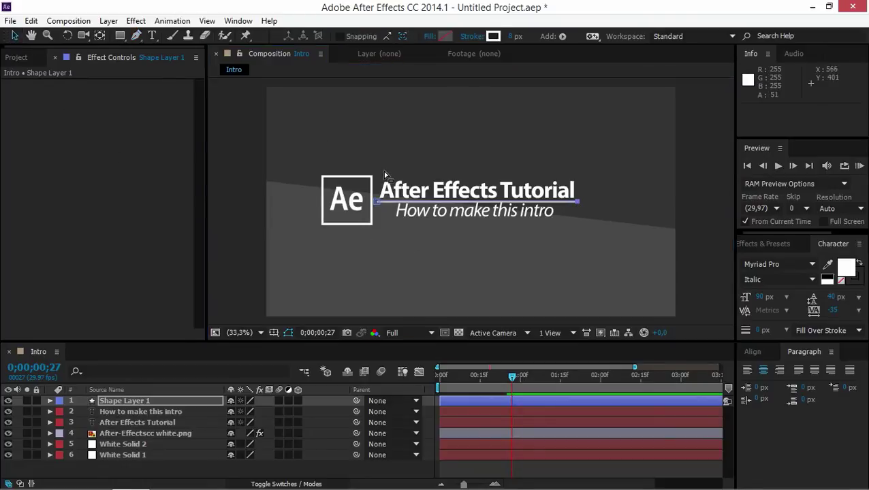
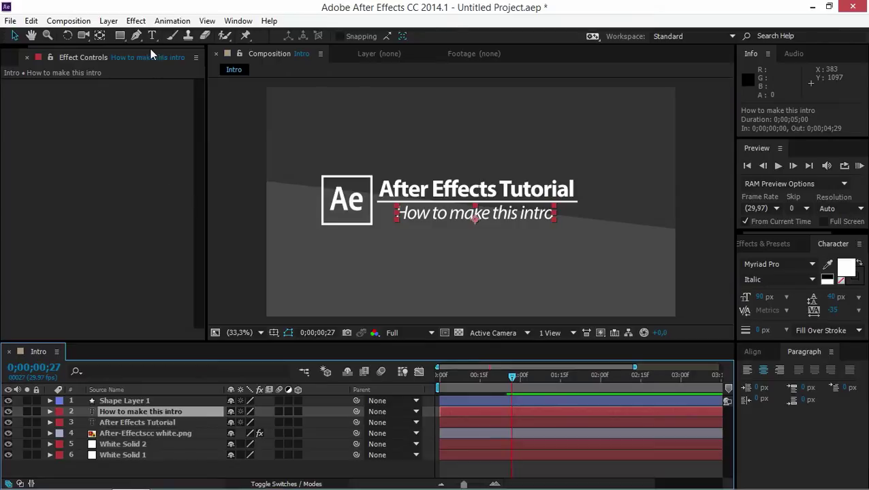
Draw a rectangular mask about 999 by 144 px around the "How to make this intro" text, starting at the dividing line
left_click(121, 38)
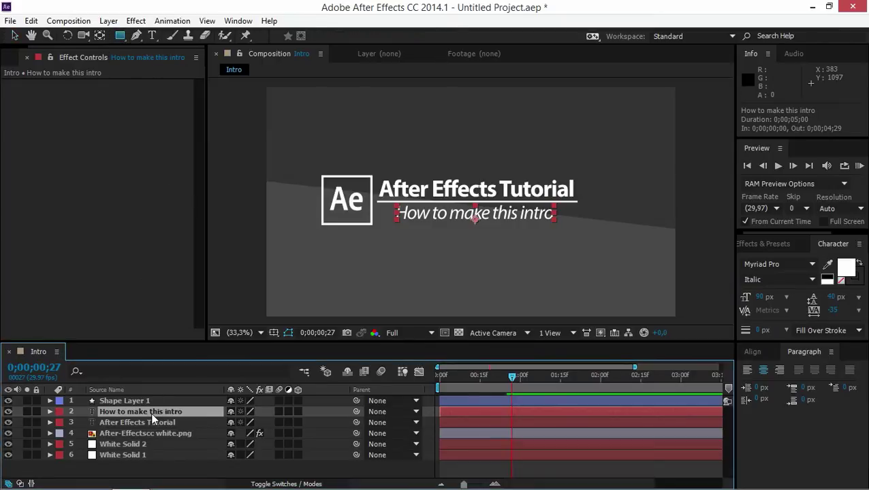
mouse_move(375, 202)
left_mouse_down()
mouse_move(382, 211)
mouse_move(588, 232)
left_mouse_up()
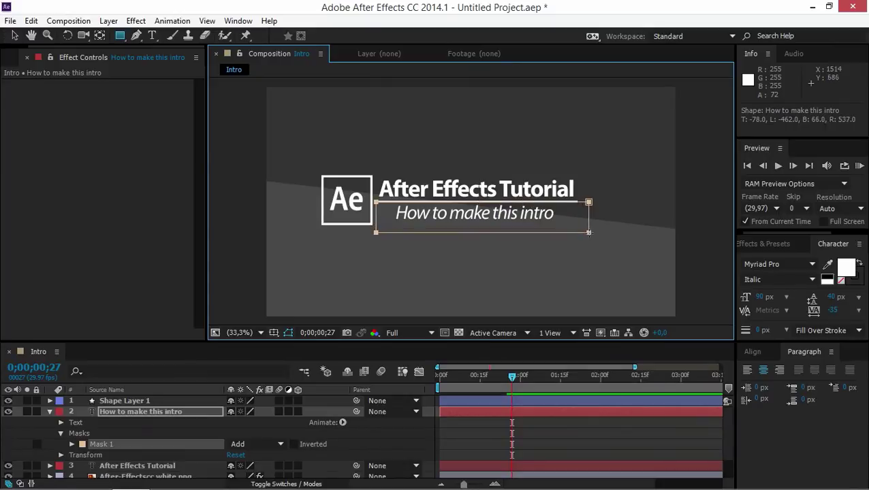
left_click(51, 411)
Draw a rectangular mask about 1002 by 198 px around the "After Effects Tutorial" text, extending up from the dividing line
left_click(111, 422)
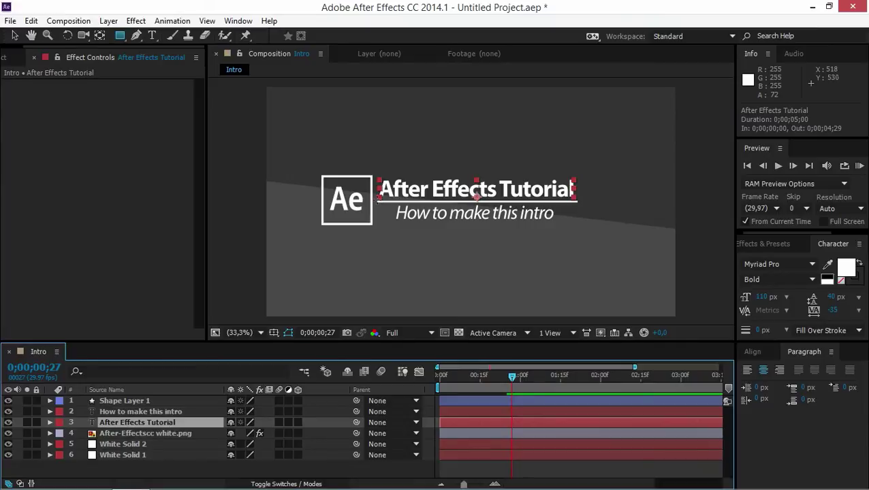
left_click_drag(377, 200, 589, 159)
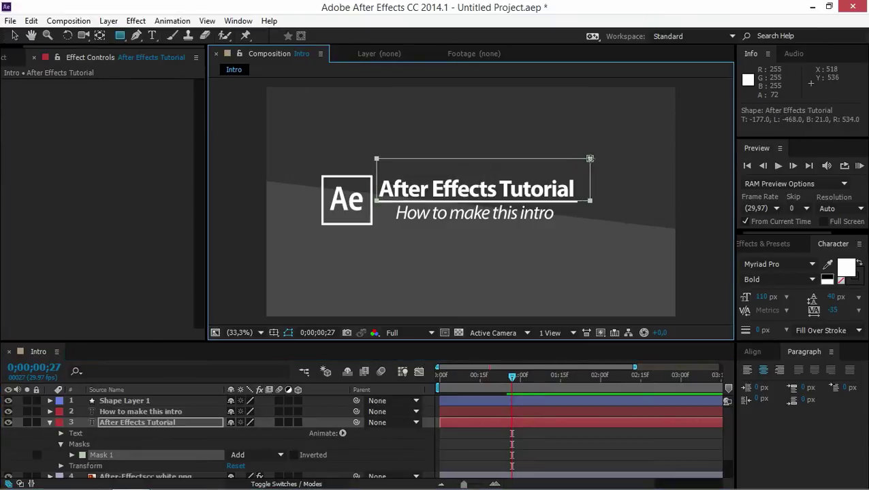
left_click(49, 422)
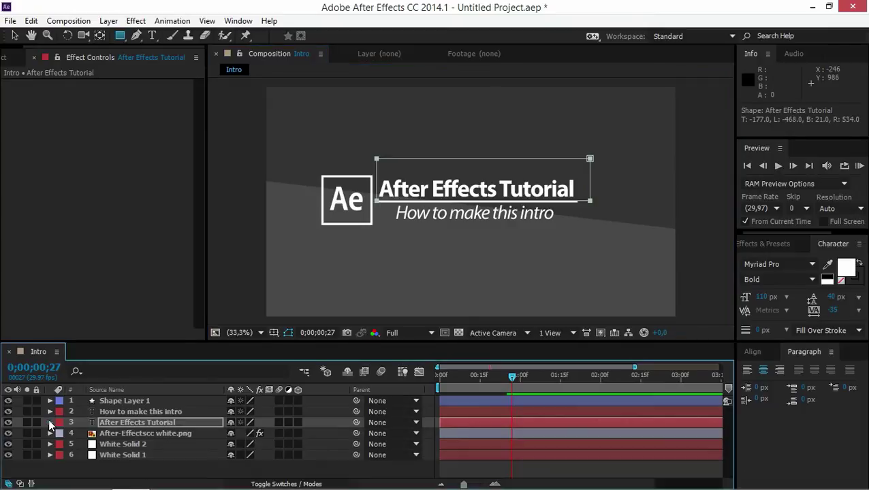
left_click(111, 470)
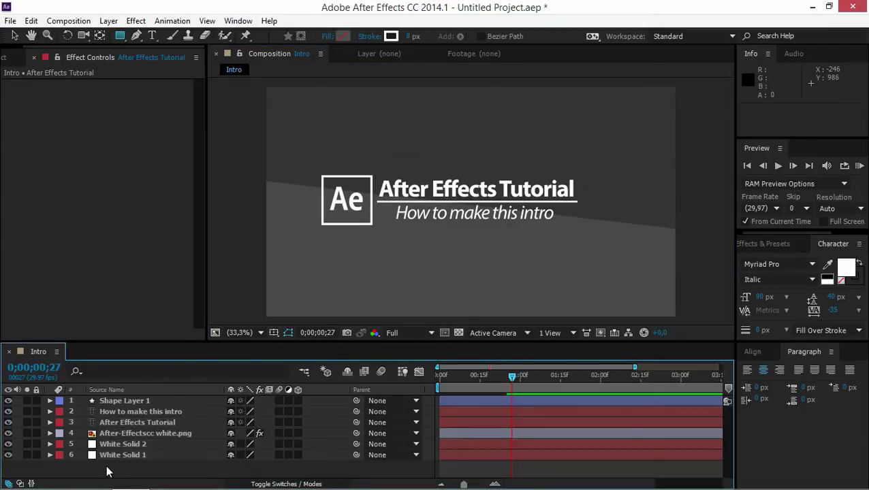
Add a Position text animator to the "After Effects Tutorial" layer
left_click(49, 422)
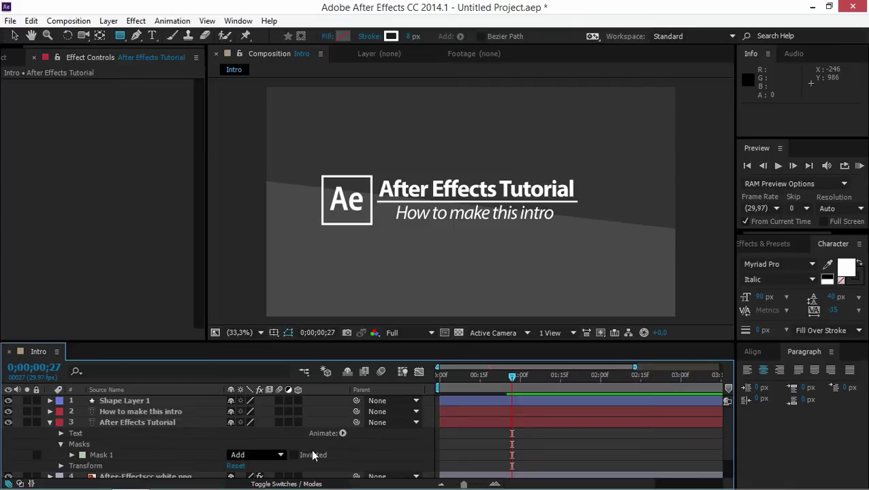
left_click(342, 434)
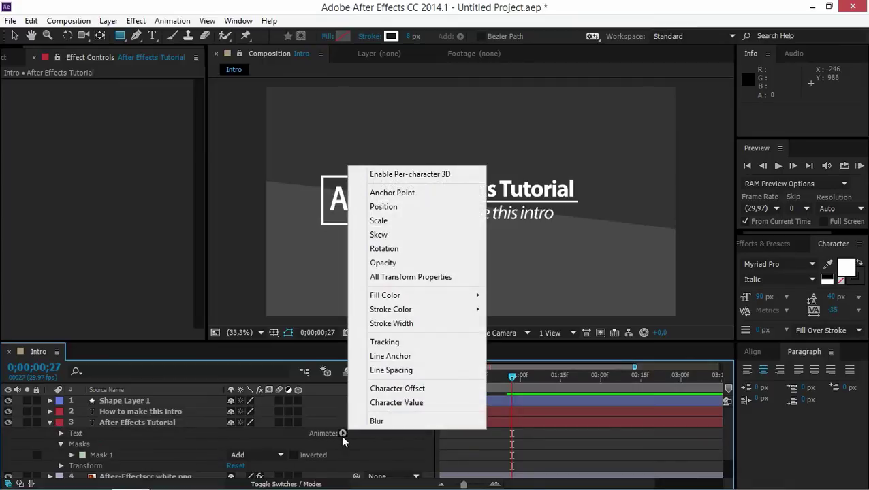
left_click(436, 205)
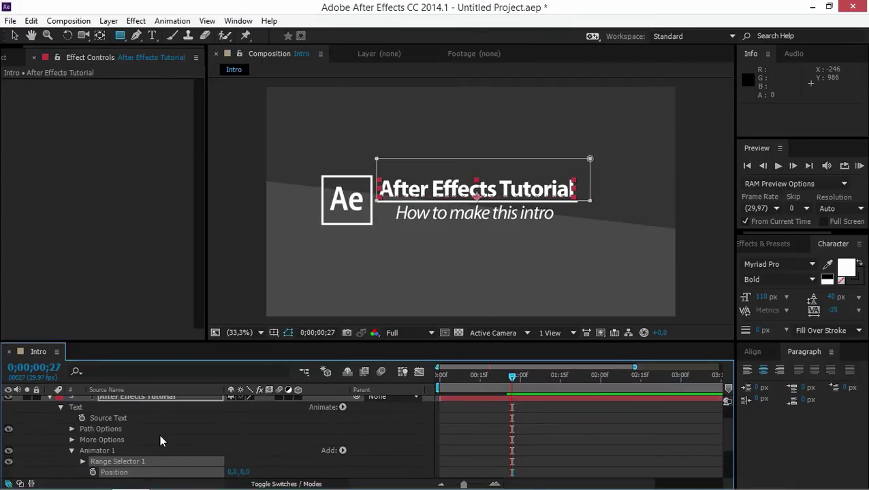
Keyframe the title animator's Position at 0;00;00;20 and at 0;00;01;00
scroll(161, 441, "down", 2)
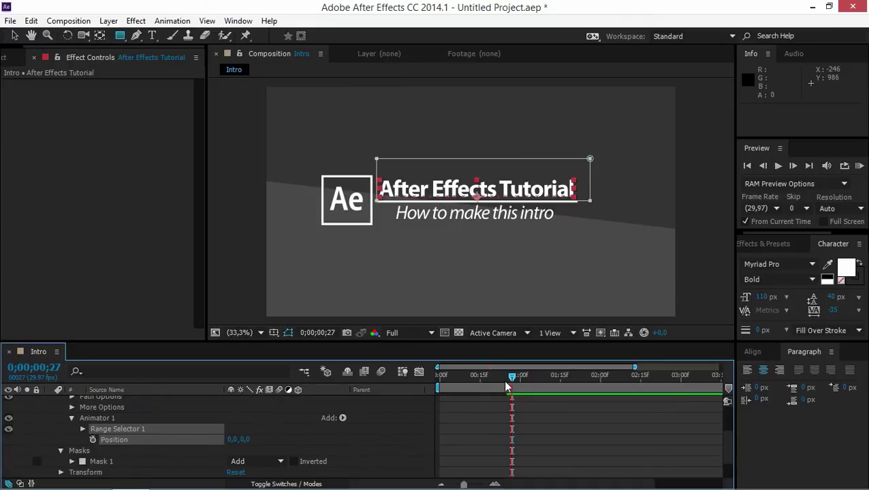
left_click_drag(501, 385, 490, 387)
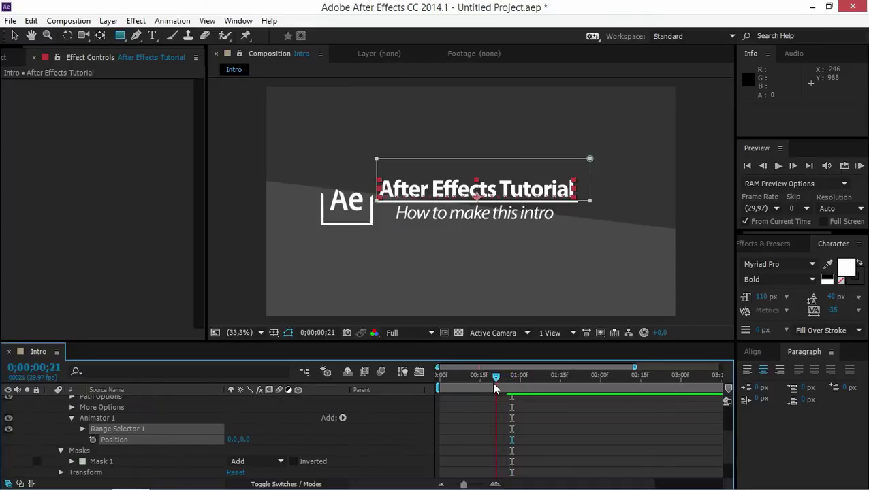
key("bracketleft")
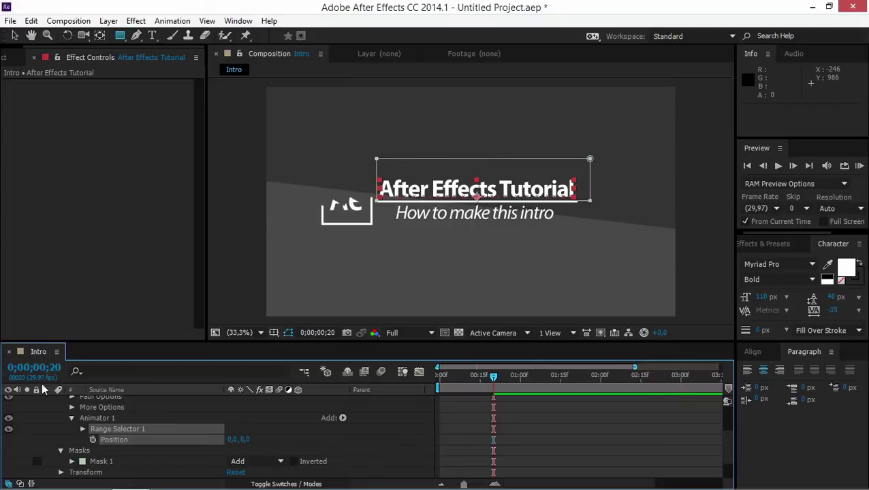
left_click(93, 440)
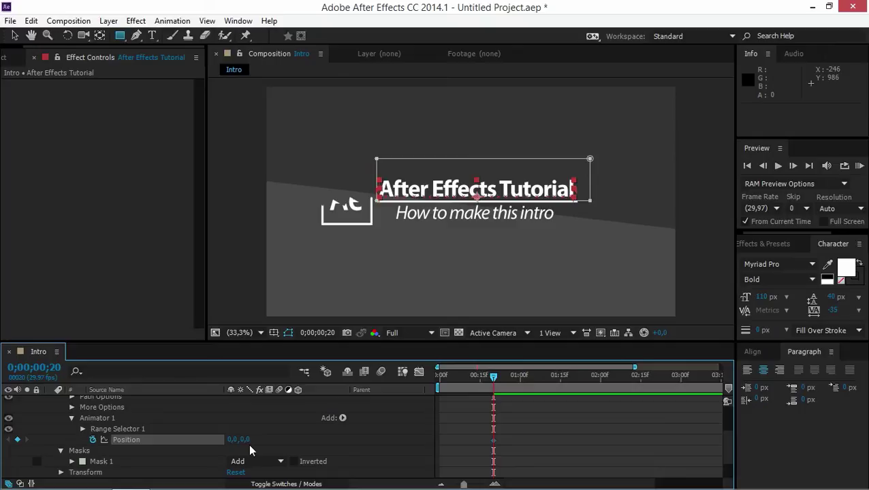
key("shift+Page_Down")
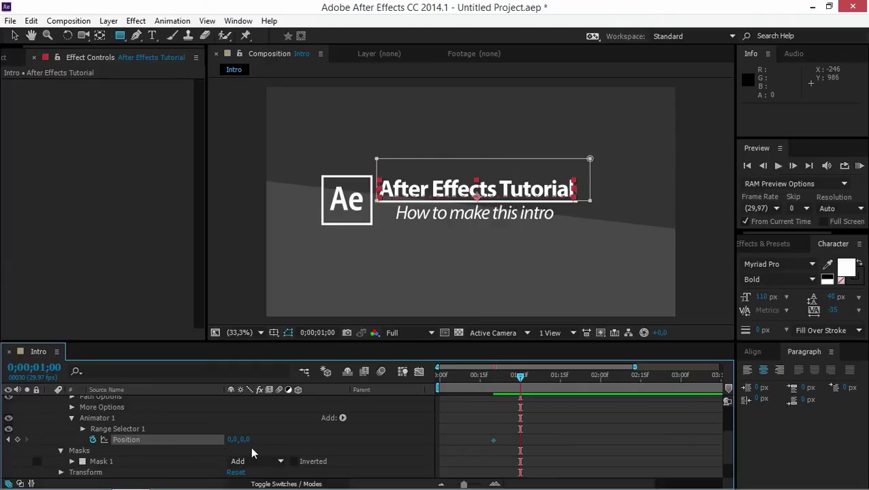
left_click(18, 440)
Lower the title animator's Position keyframe at 0;00;00;20 until the text is hidden below the dividing line, and apply Easy Ease to both keyframes
left_click(9, 440)
left_click(493, 440)
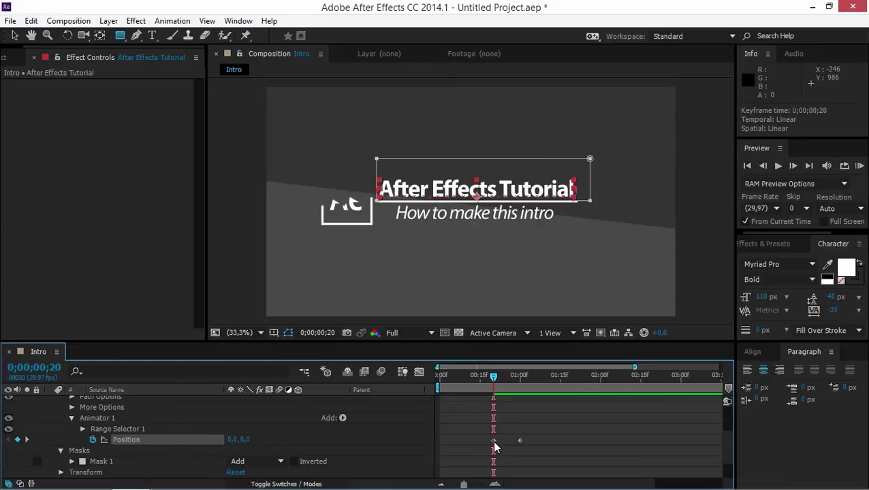
left_click_drag(247, 440, 314, 443)
mouse_move(494, 378)
left_mouse_down()
mouse_move(523, 380)
mouse_move(498, 384)
mouse_move(524, 390)
mouse_move(526, 383)
mouse_move(479, 384)
mouse_move(502, 386)
left_mouse_up()
left_click_drag(542, 441, 467, 436)
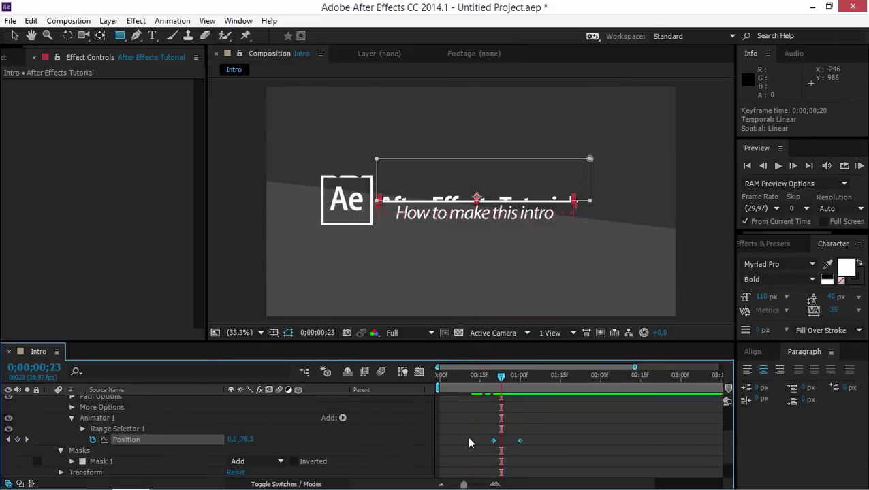
key("F9")
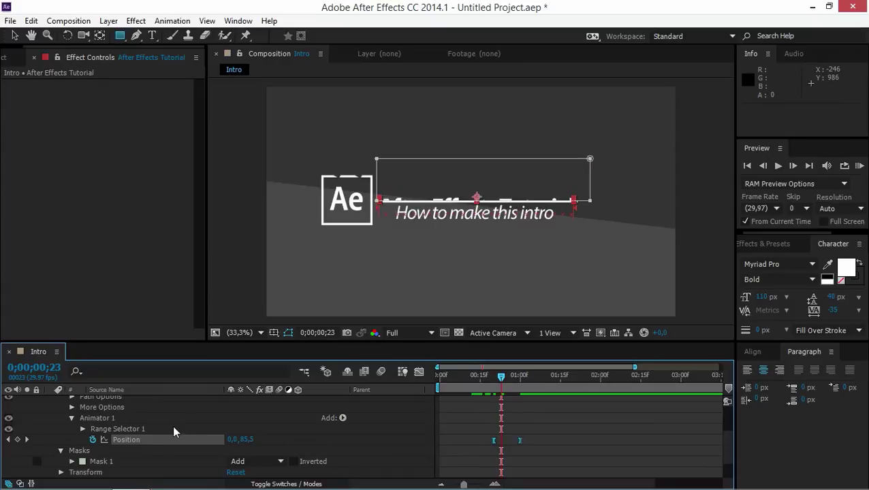
scroll(169, 427, "up", 3)
left_click(49, 421)
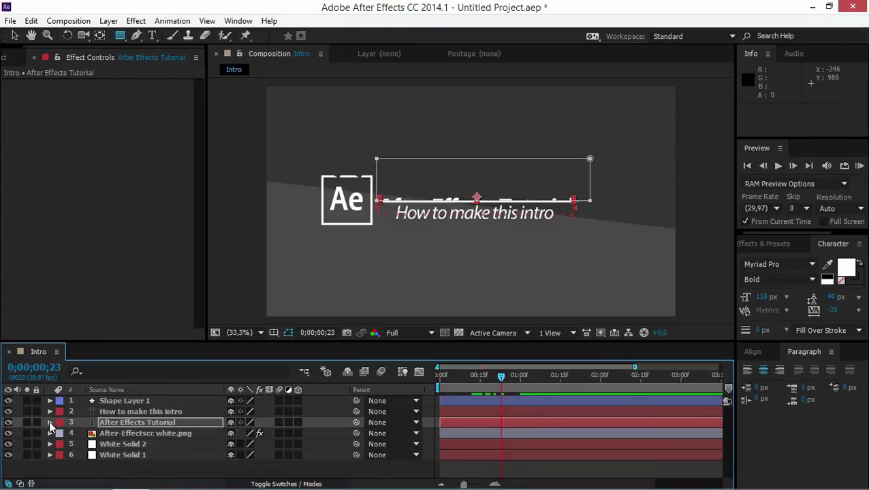
Add a Position text animator to the "How to make this intro" layer
left_click(116, 411)
key("F2")
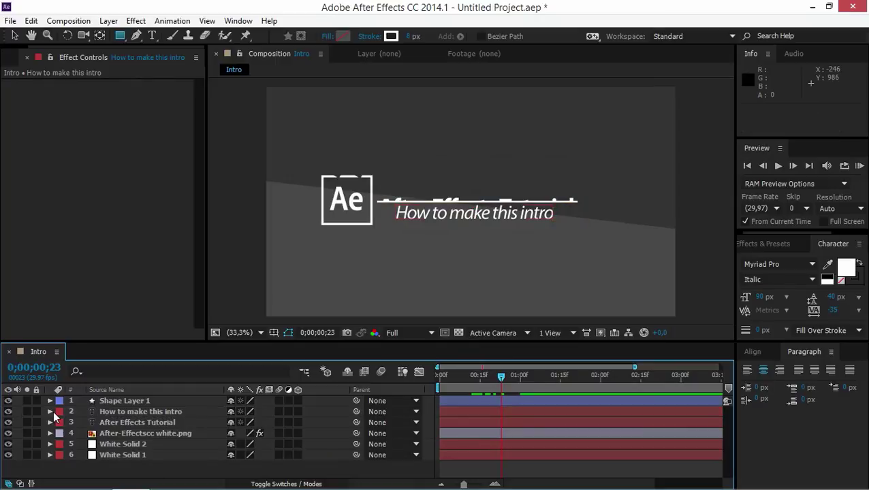
left_click(50, 411)
left_click(342, 422)
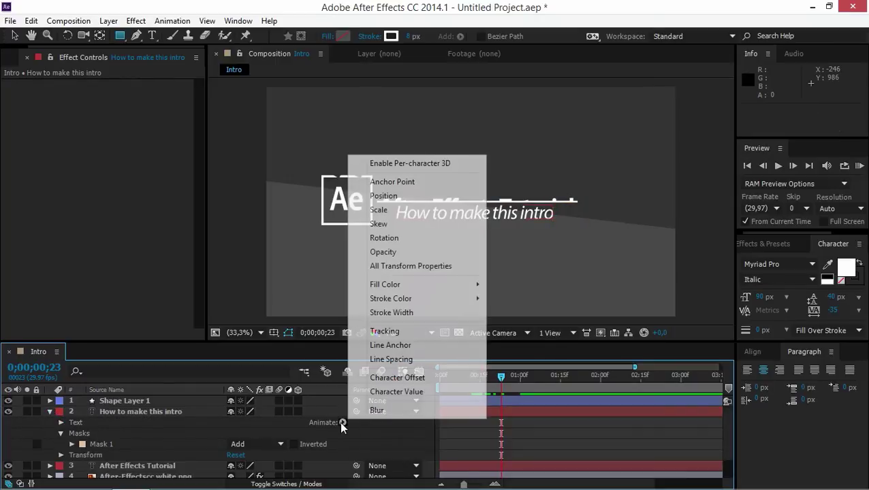
left_click(390, 196)
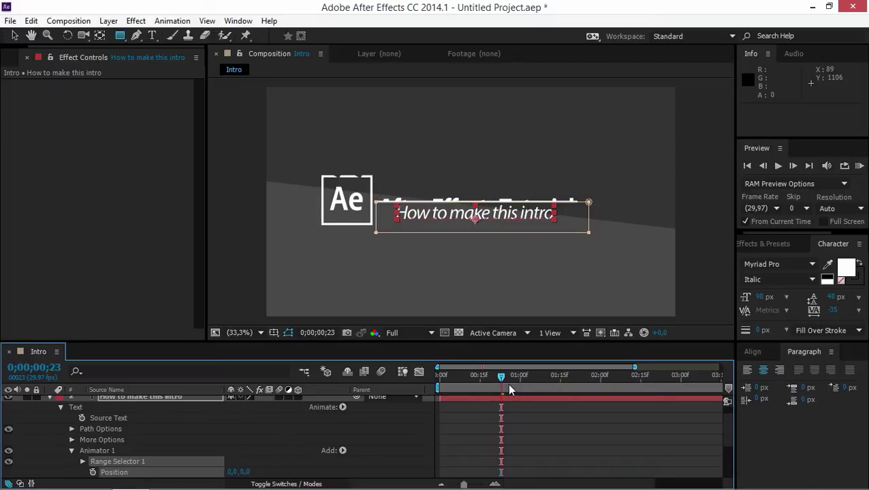
Keyframe the subtitle animator's Position at 0;00;00;20 with a value of 0, -101
left_click_drag(498, 381, 493, 376)
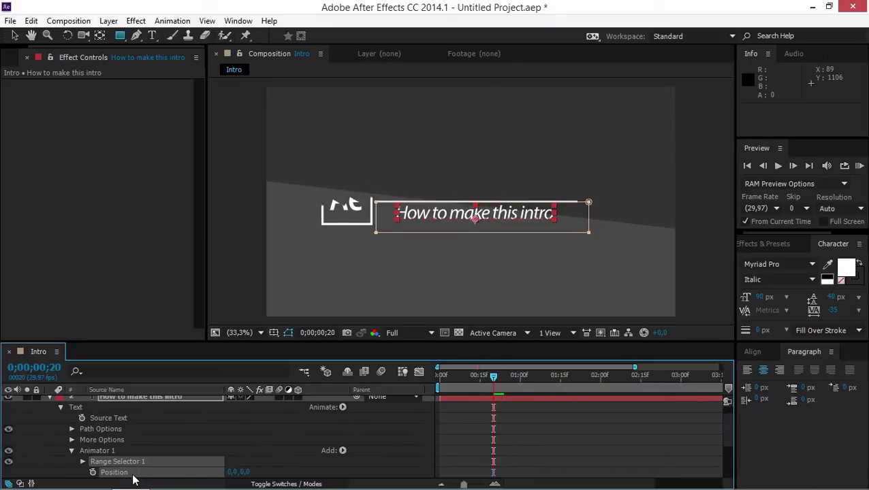
left_click(92, 472)
scroll(250, 449, "down", 3)
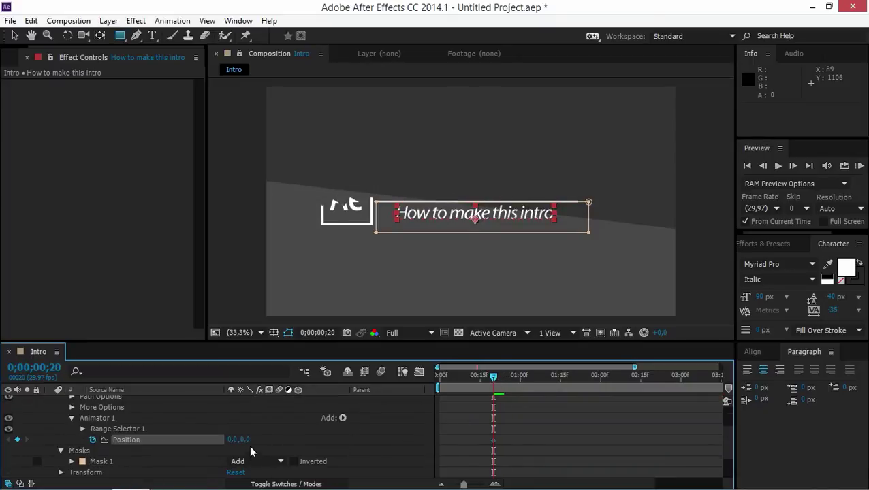
left_click_drag(241, 440, 184, 440)
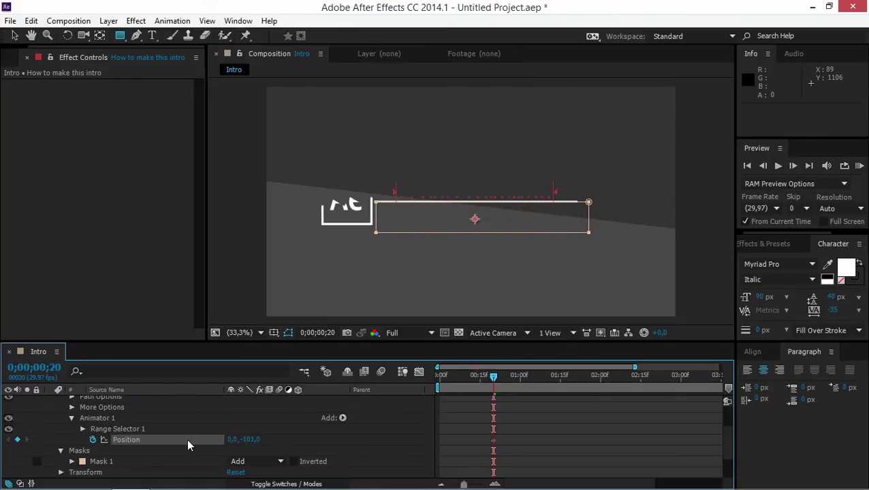
Set the subtitle animator's Position to 0, 0 at 0;00;01;00 and apply Easy Ease to both Position keyframes
key("shift+Page_Down")
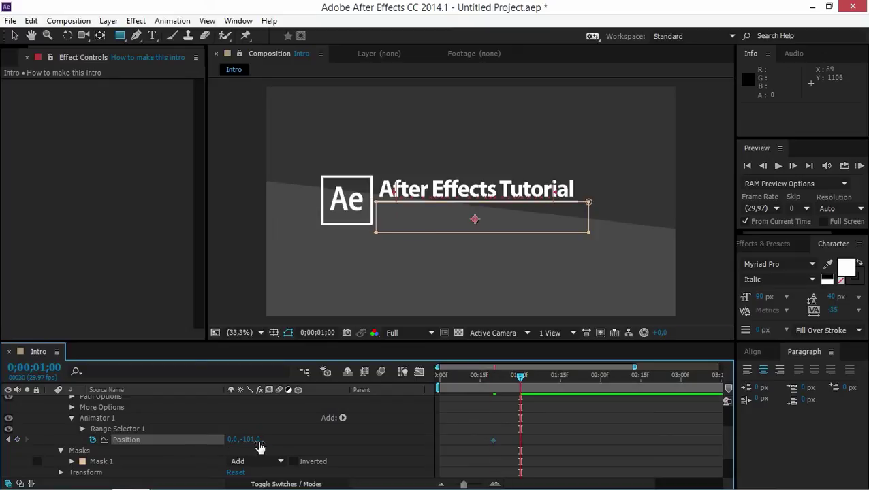
left_click(253, 440)
type("0")
key("Return")
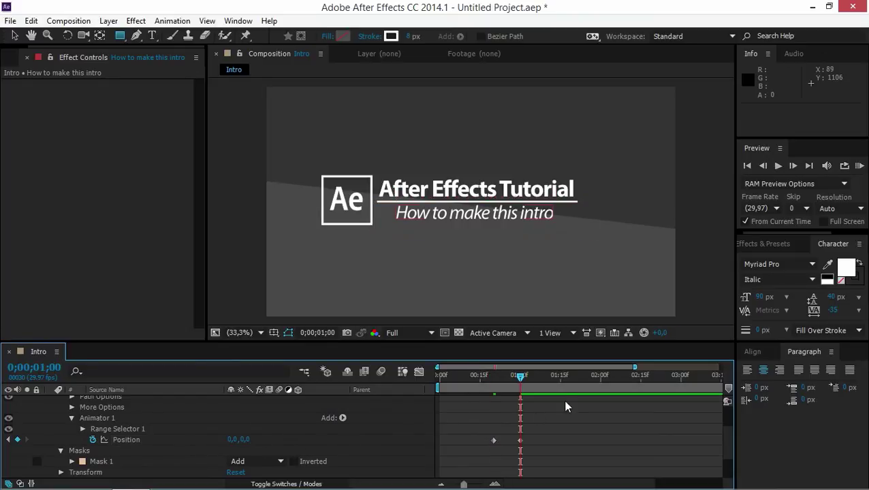
left_click_drag(553, 438, 476, 450)
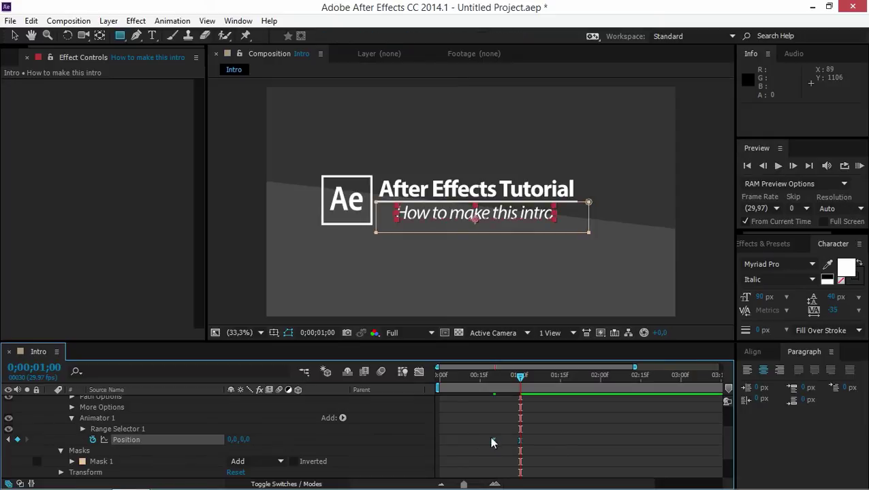
key("F9")
left_click(552, 423)
scroll(187, 425, "up", 2)
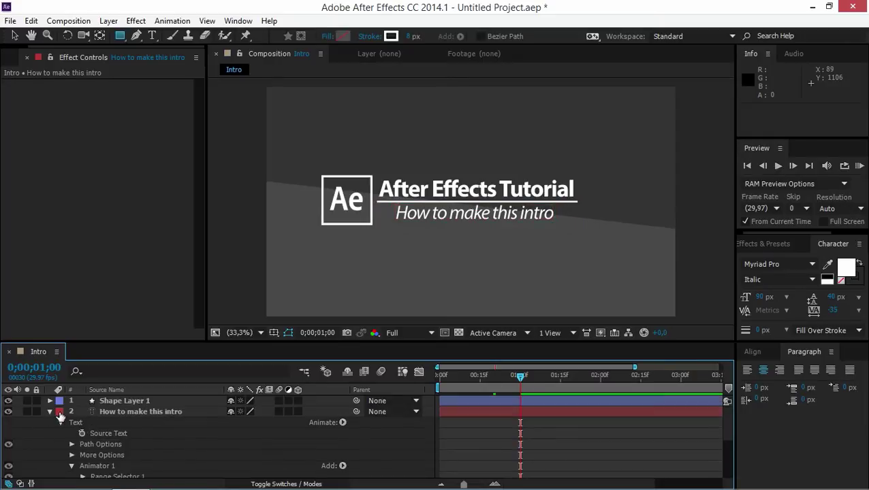
left_click(50, 411)
Preview the title and subtitle animation from the start of the composition
key("Home")
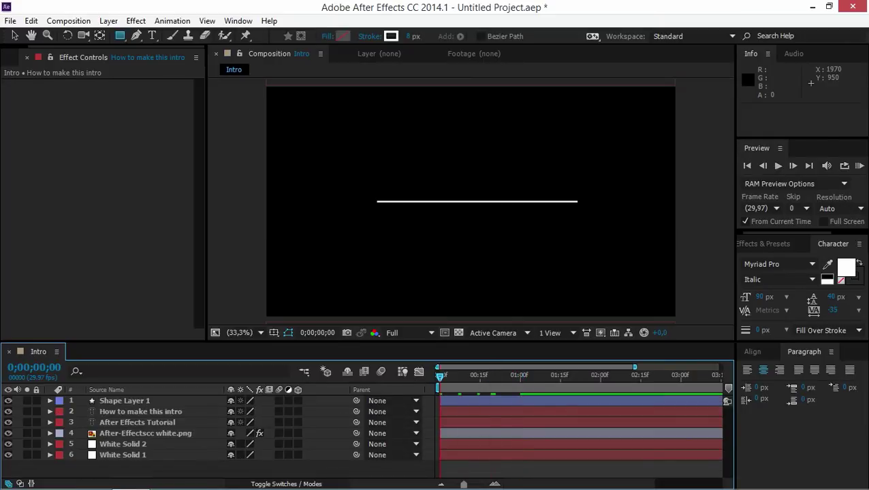
left_click(859, 166)
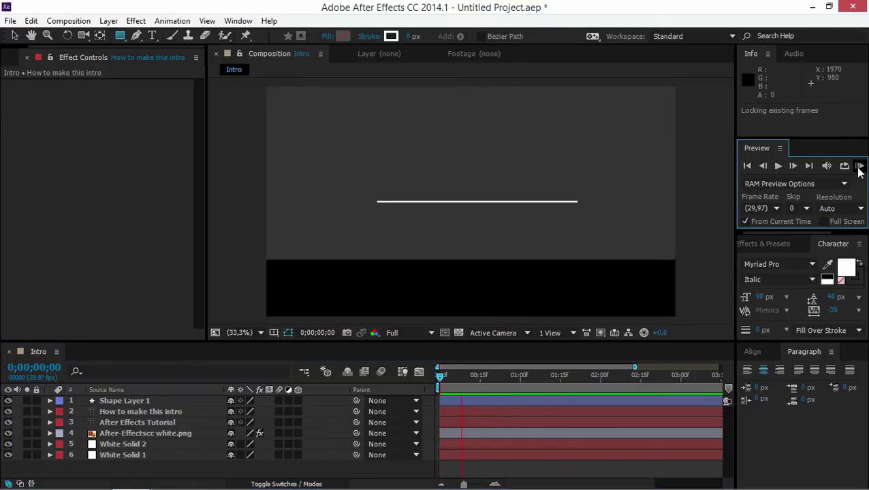
left_click(859, 168)
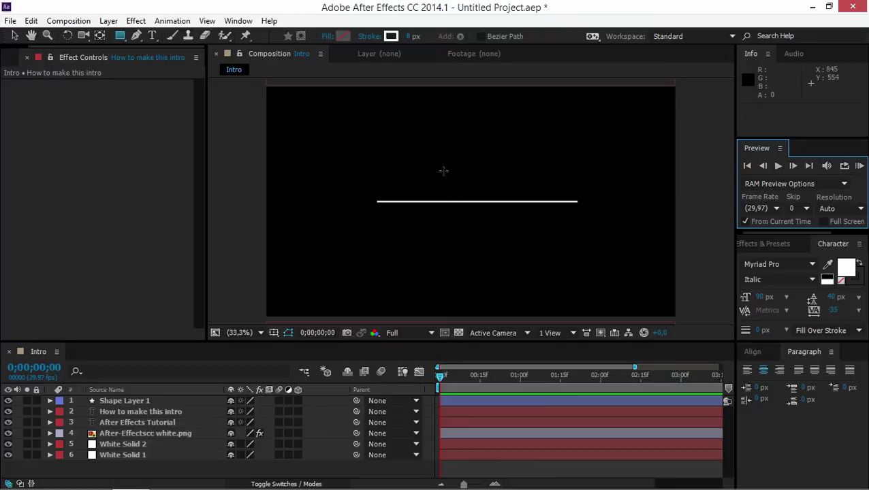
Add Trim Paths to the dividing line's shape layer and show its properties with the current time at 0;00;00;15
left_click(14, 36)
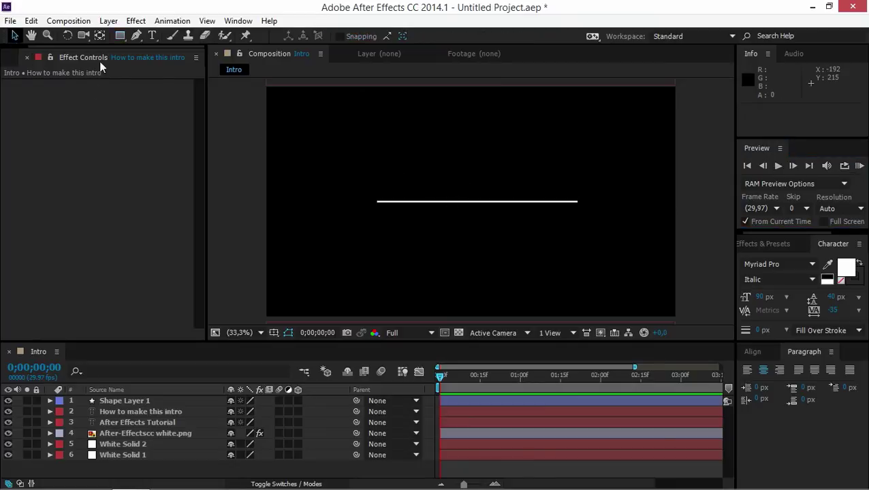
left_click_drag(466, 375, 480, 378)
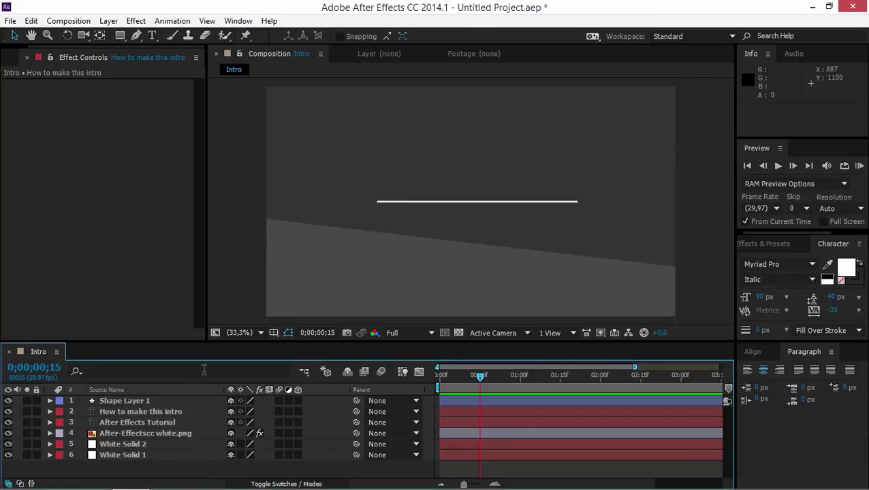
left_click(49, 401)
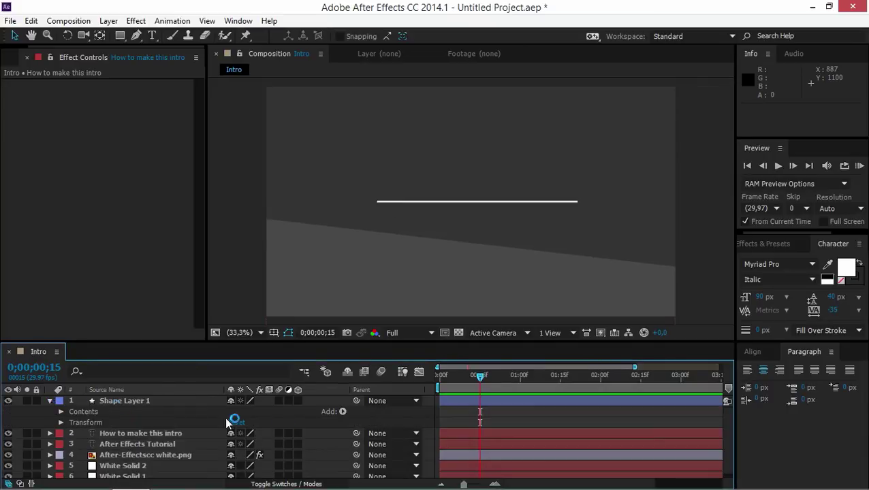
left_click(343, 412)
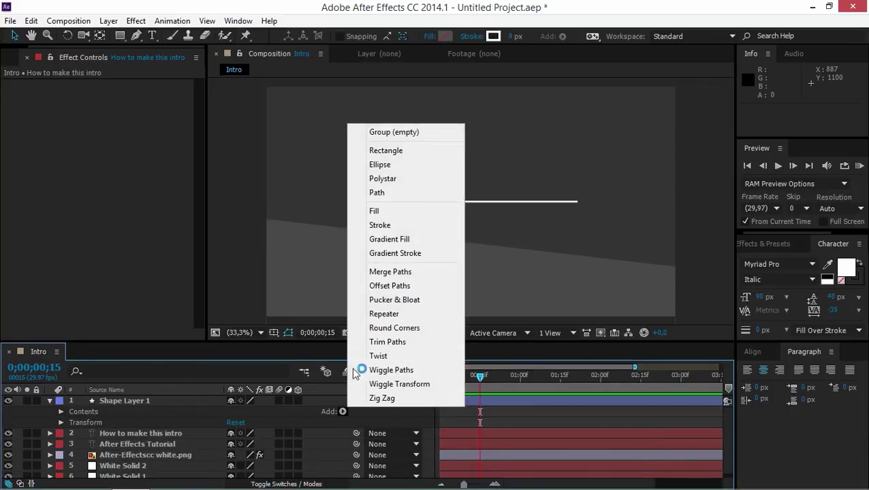
left_click(371, 341)
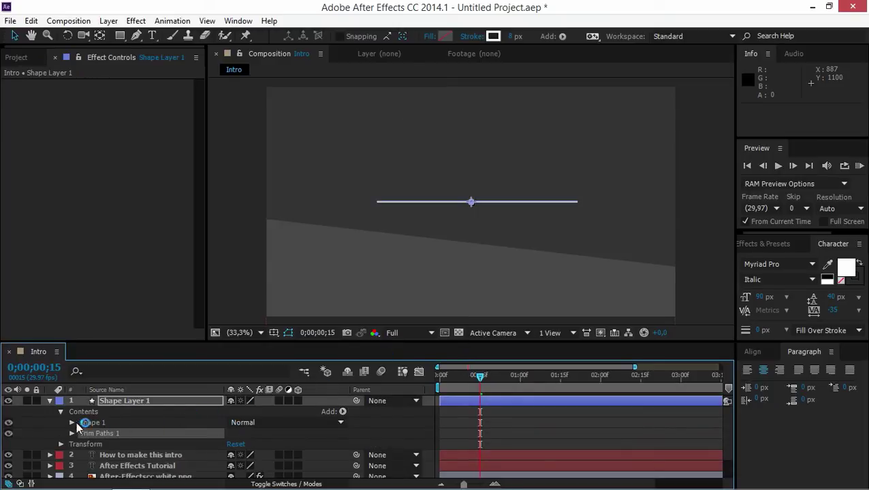
left_click(72, 433)
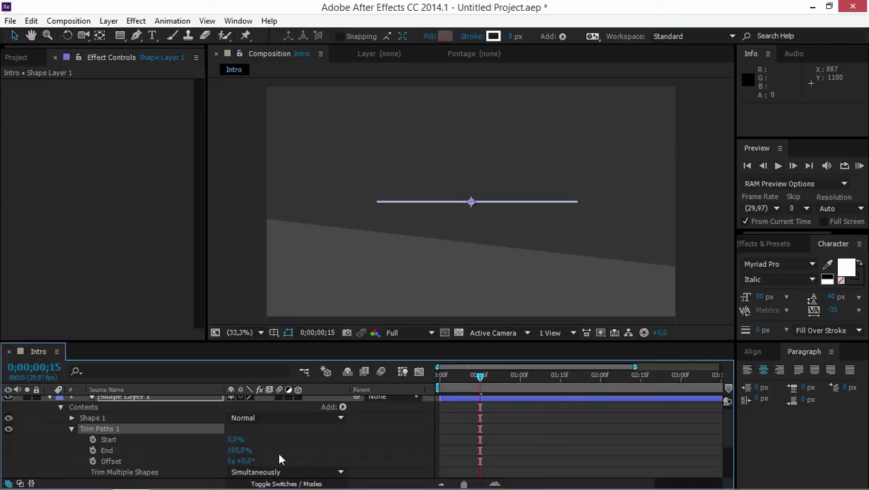
Keyframe the Trim Paths End of the dividing line from 0% at 0;00;00;15 to 100% at 0;00;00;25
mouse_move(238, 454)
left_mouse_down()
mouse_move(187, 461)
mouse_move(290, 472)
left_mouse_up()
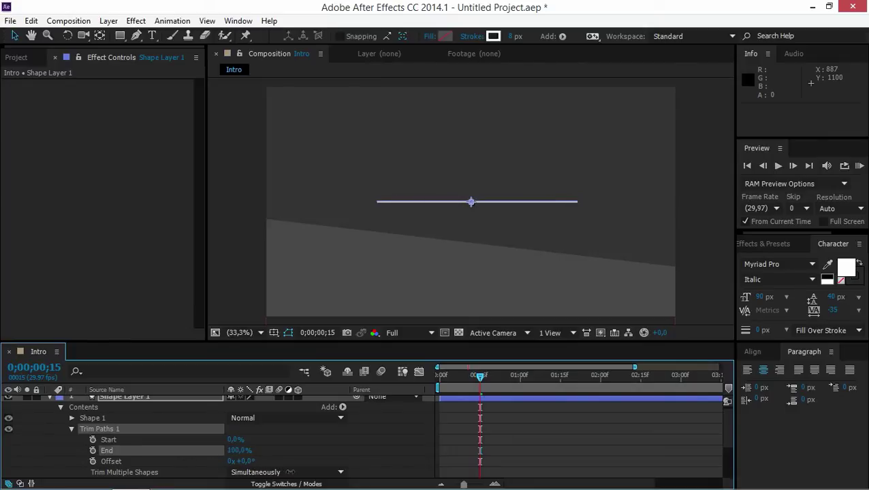
left_click(92, 451)
left_click_drag(239, 458, 102, 472)
left_click(278, 446)
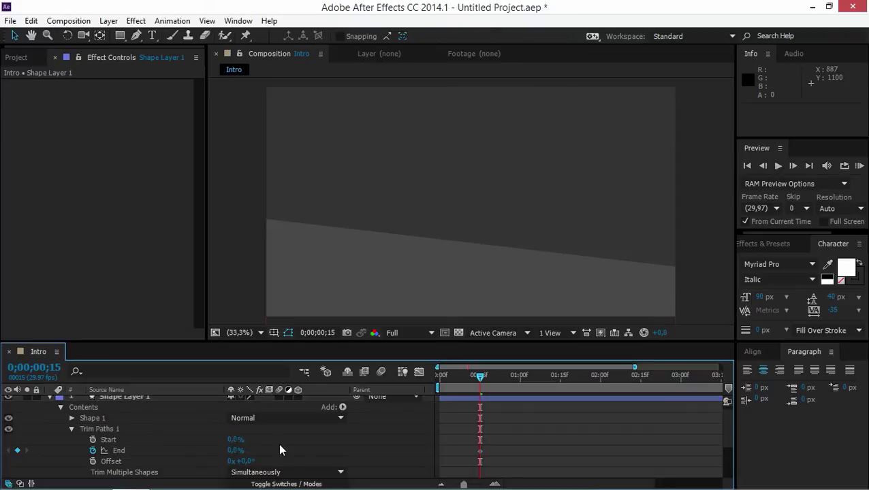
key("shift+Page_Down")
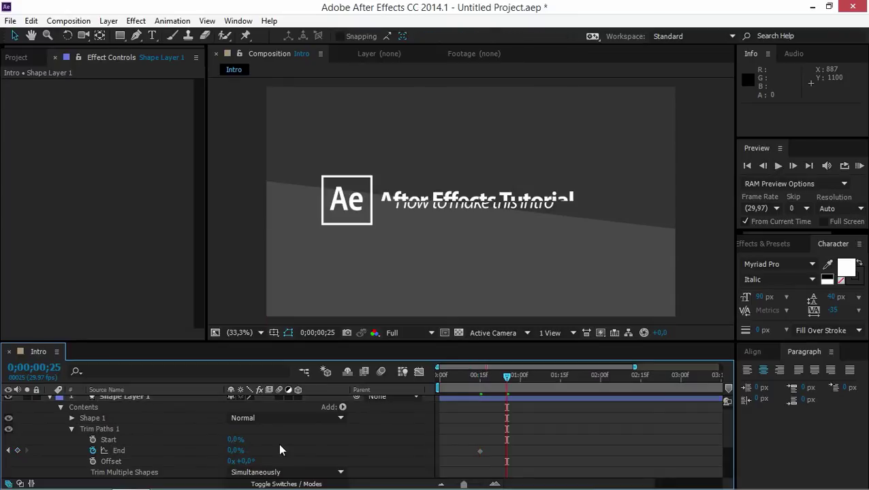
left_click_drag(232, 458, 374, 446)
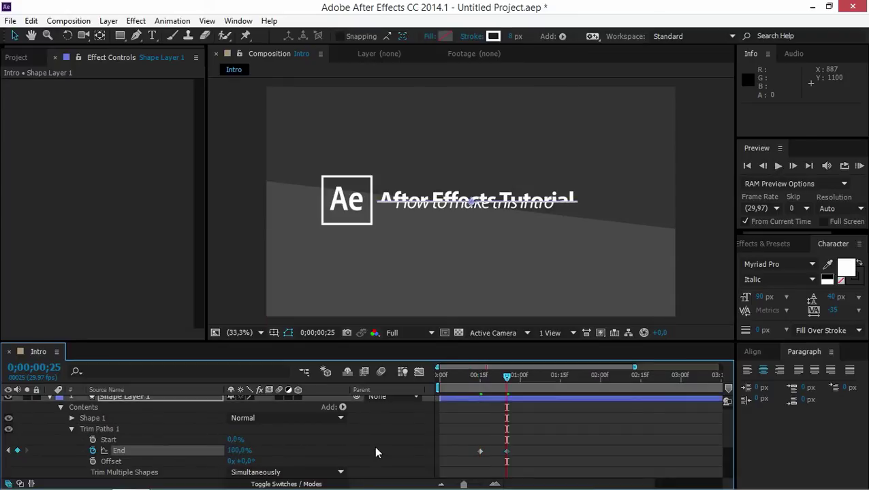
left_click(373, 447)
Apply Easy Ease to both Trim Paths End keyframes and collapse the shape layer's properties
left_click_drag(502, 459, 475, 463)
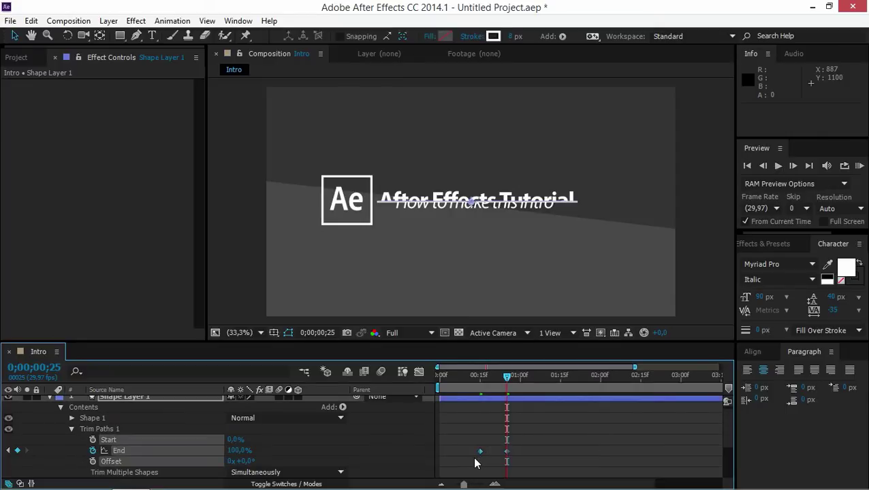
scroll(146, 425, "up", 1)
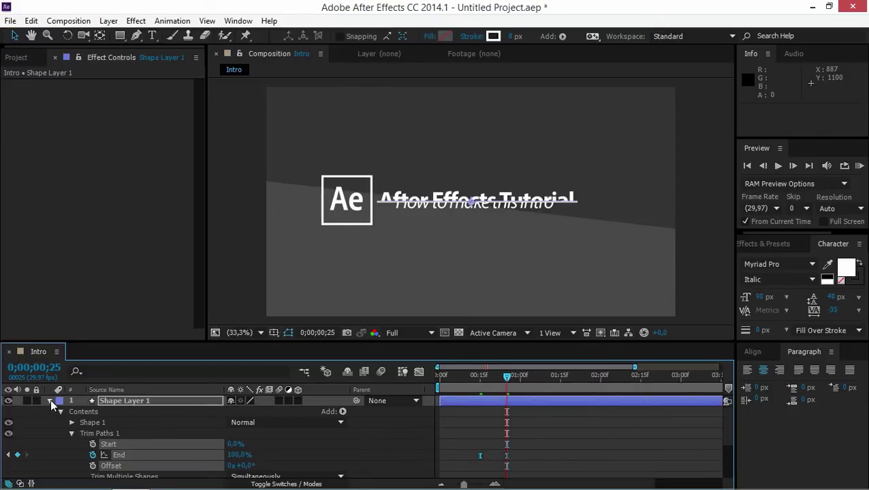
left_click(51, 400)
left_click(378, 477)
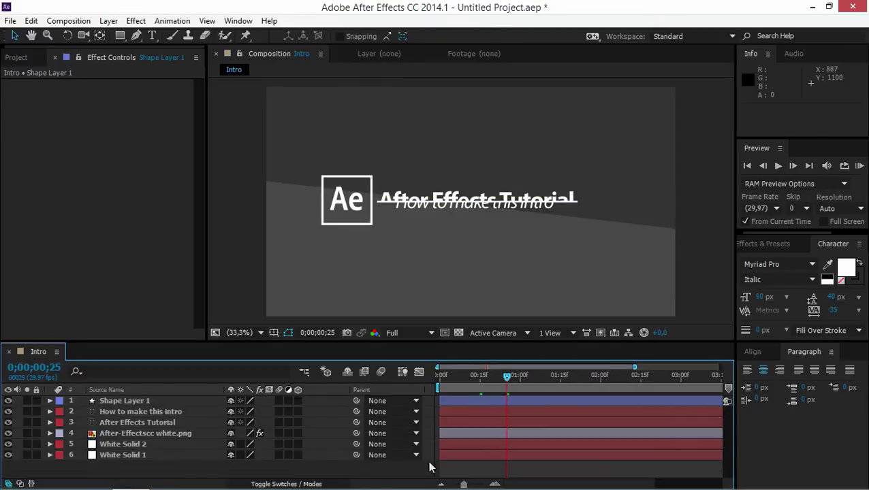
Preview the whole intro from 0;00;00;00 with the dividing line's reveal
left_click_drag(508, 376, 432, 374)
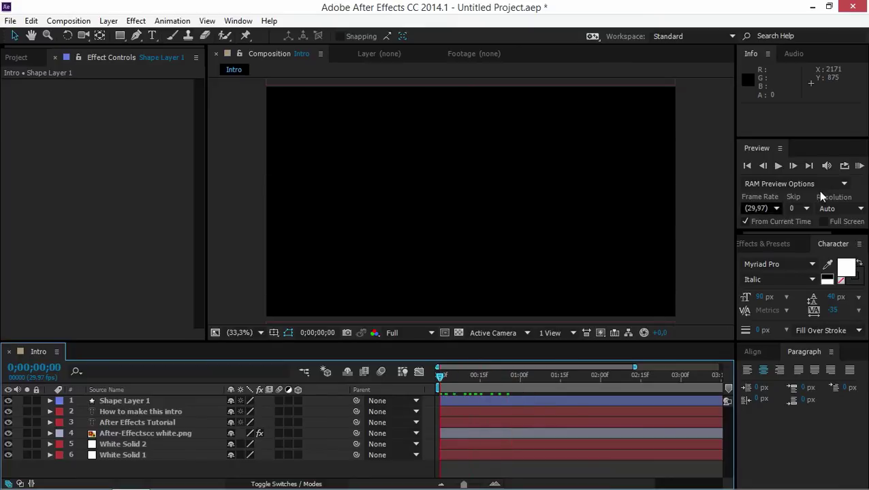
left_click(860, 167)
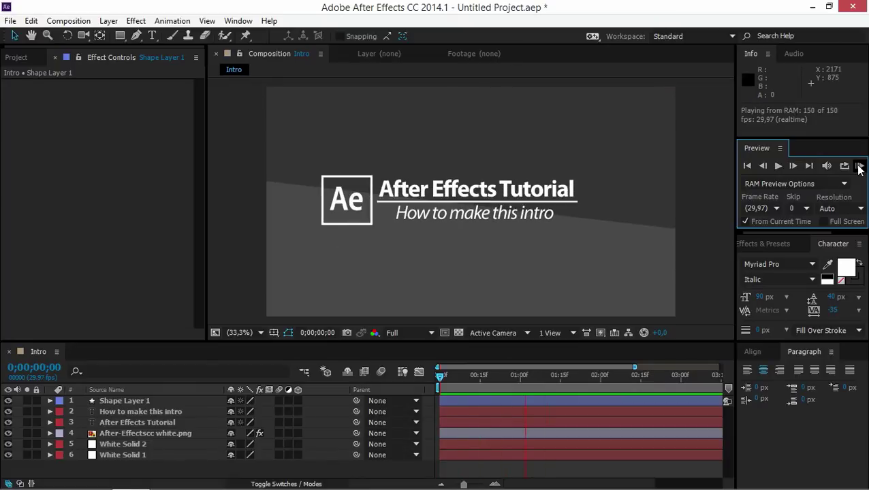
left_click(860, 169)
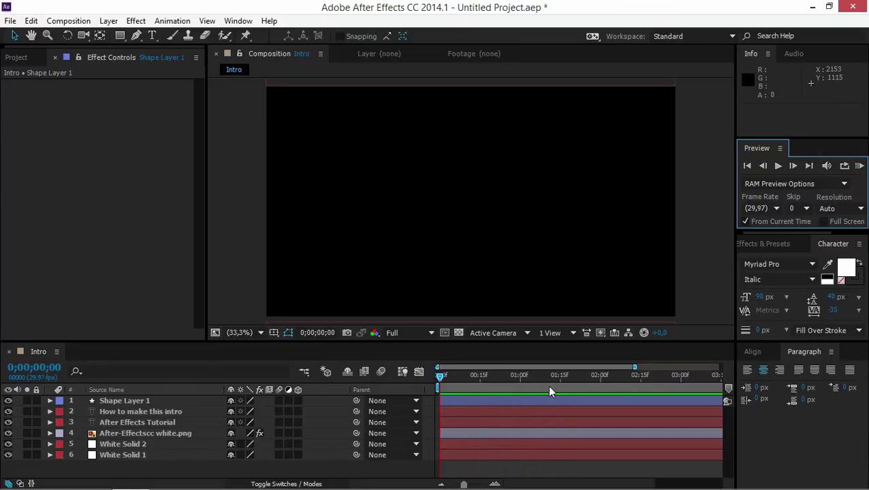
Show the full timeline, go to 0;00;04;29, and reveal the Opacity property of all six layers
left_click_drag(463, 482, 454, 483)
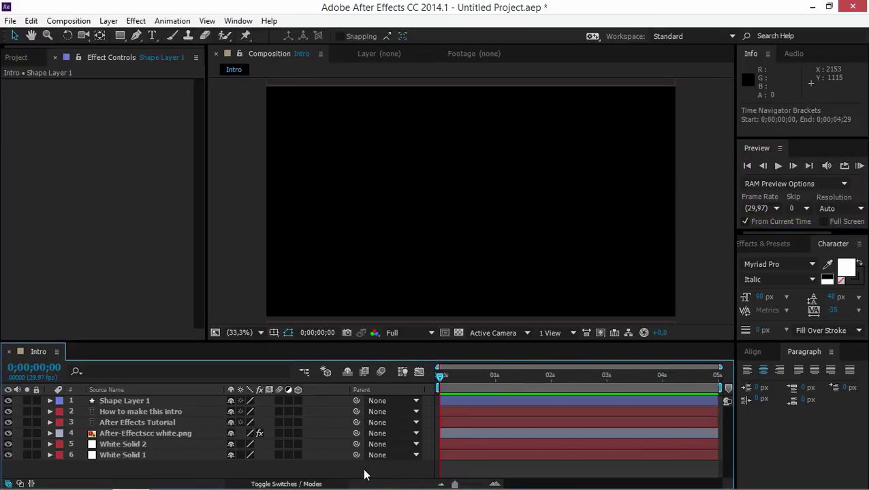
left_click(719, 374)
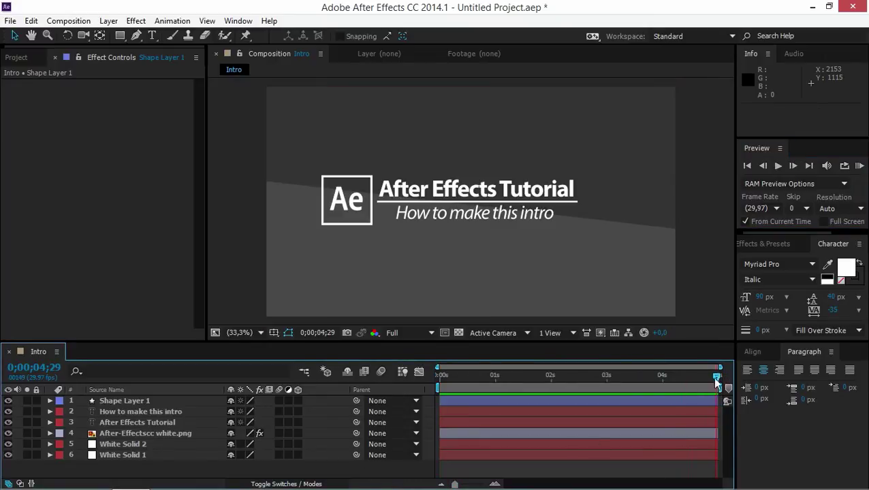
left_click(124, 403)
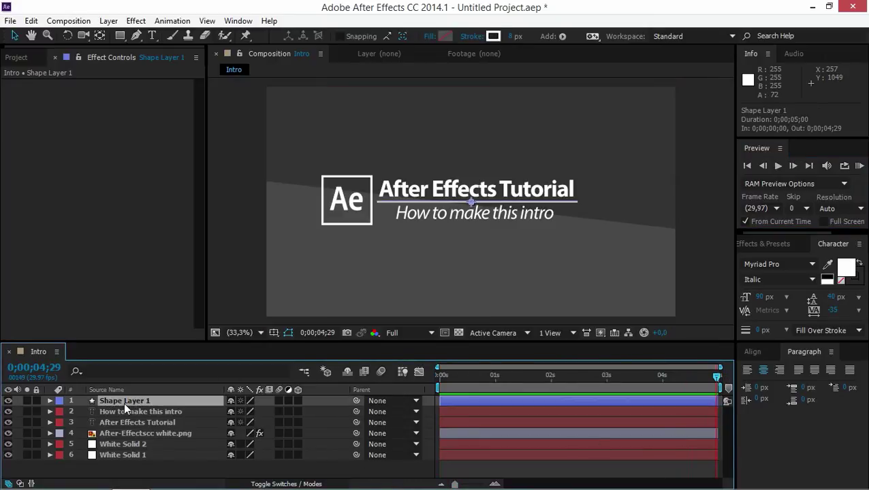
left_click(113, 456, "shift")
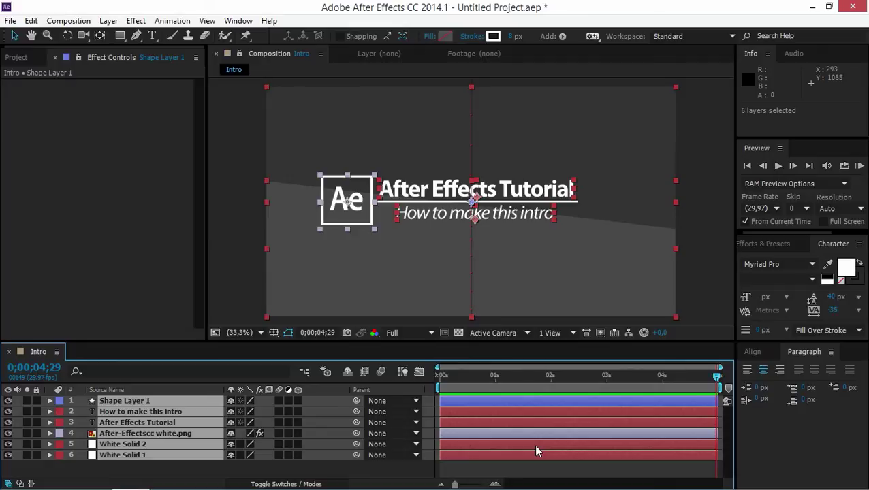
key("t")
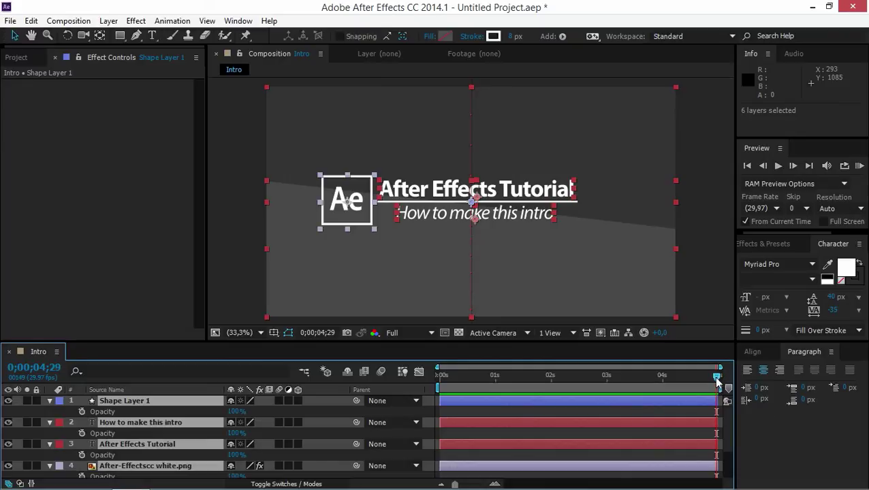
Keyframe Opacity on all six layers to fade from their current values at 0;00;04;24 down to about 0% at 0;00;04;29
left_click_drag(718, 376, 707, 374)
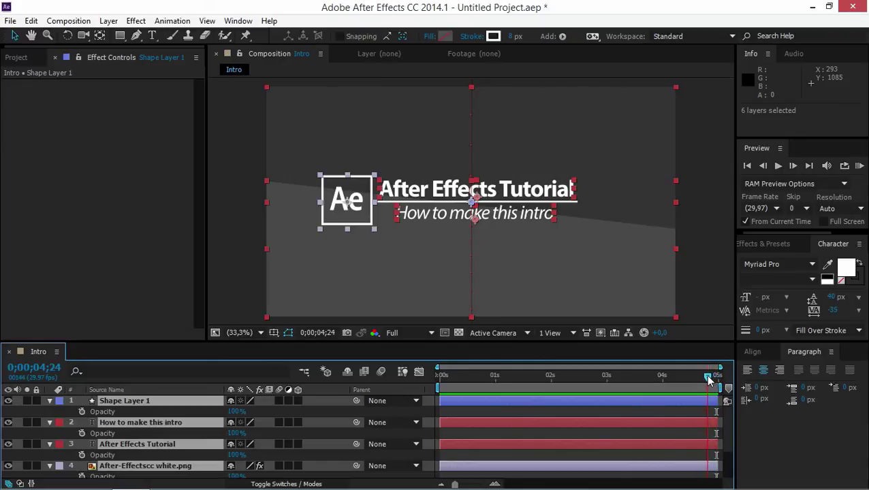
left_click(81, 412)
left_click_drag(709, 376, 733, 381)
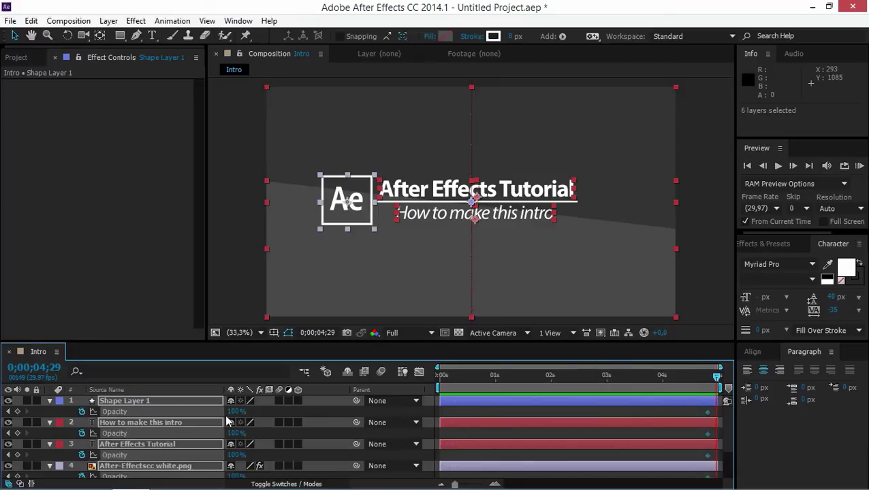
left_click_drag(233, 411, 197, 411)
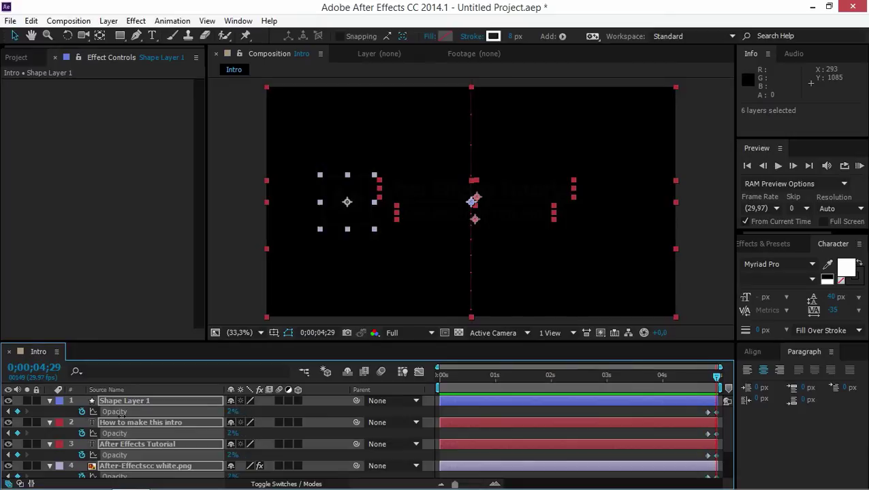
left_click(497, 410)
Preview the closing fade-out from 0;00;04;16
left_click(692, 377)
left_click(859, 167)
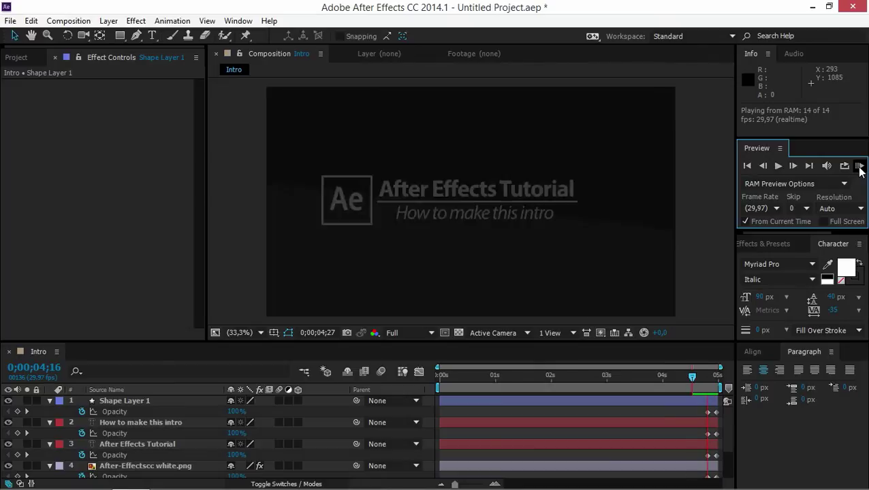
left_click(859, 167)
Collapse the Opacity properties of all six layers in the Intro timeline
left_click(50, 401)
left_click(50, 411)
left_click(50, 422)
left_click(49, 433)
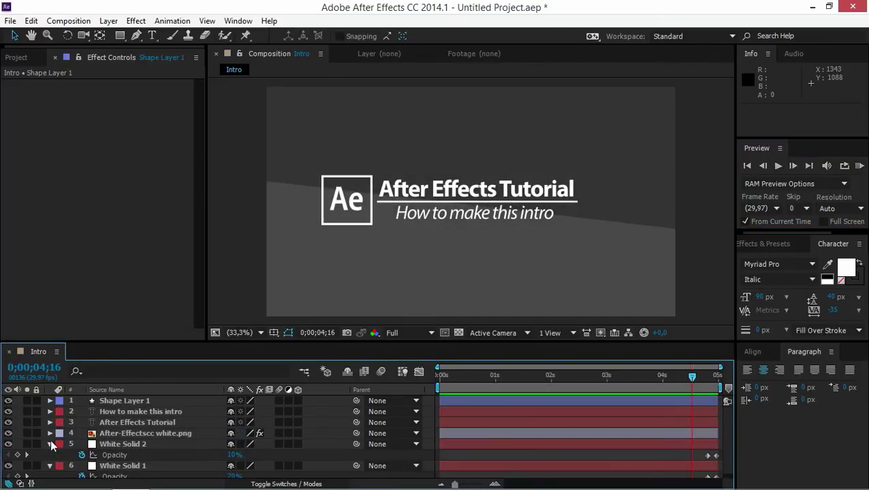
left_click(50, 444)
left_click(50, 455)
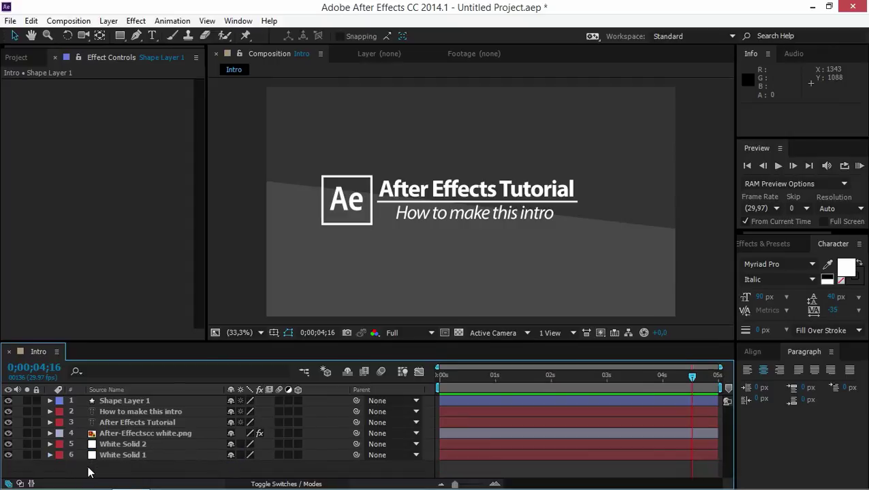